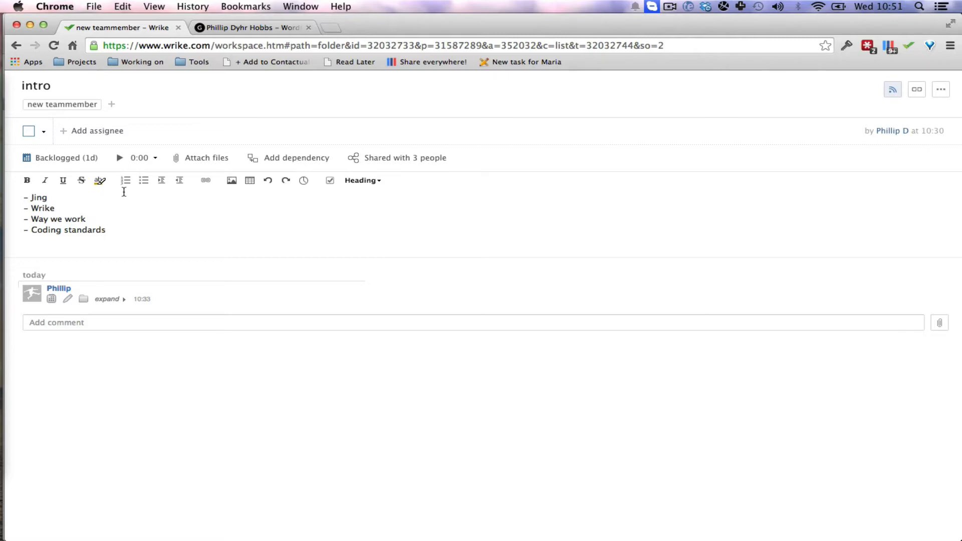
Look through the WordPress posts on the blog in the other browser tab and return to the intro task.
key("ctrl+Tab")
key("ctrl+Tab")
key("ctrl+Tab")
scroll(385, 279, "down", 7)
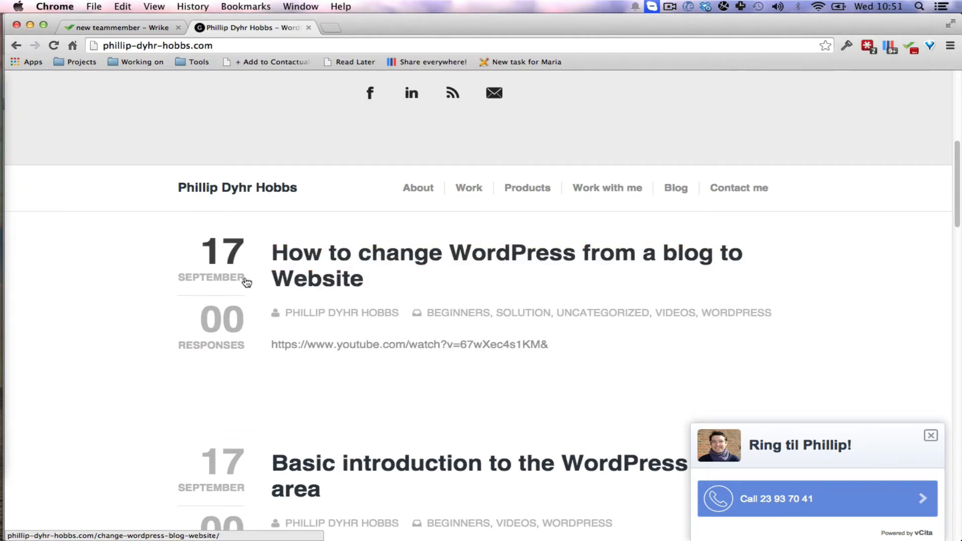
left_click(213, 321)
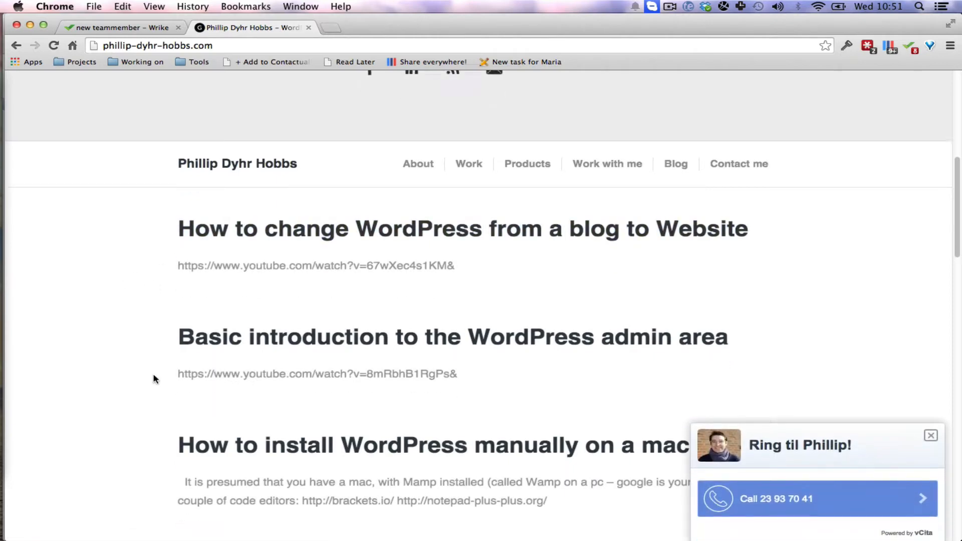
scroll(154, 379, "down", 5)
key("ctrl+shift+Tab")
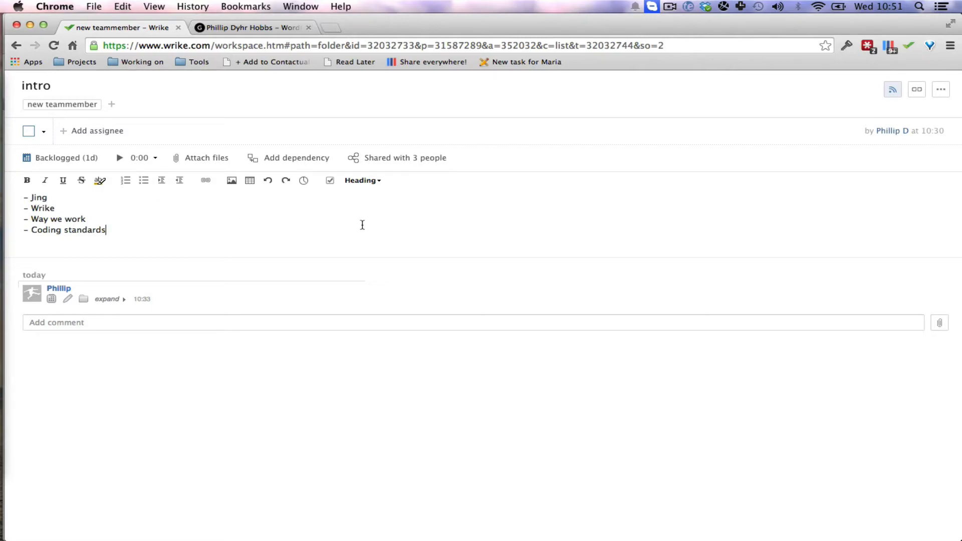
key("super+shift+2")
key("Escape")
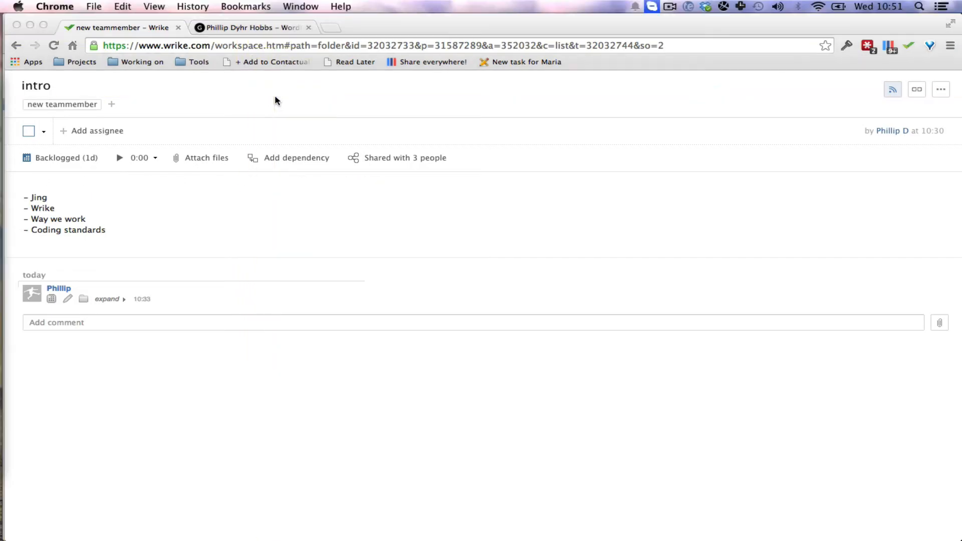
left_click(723, 6)
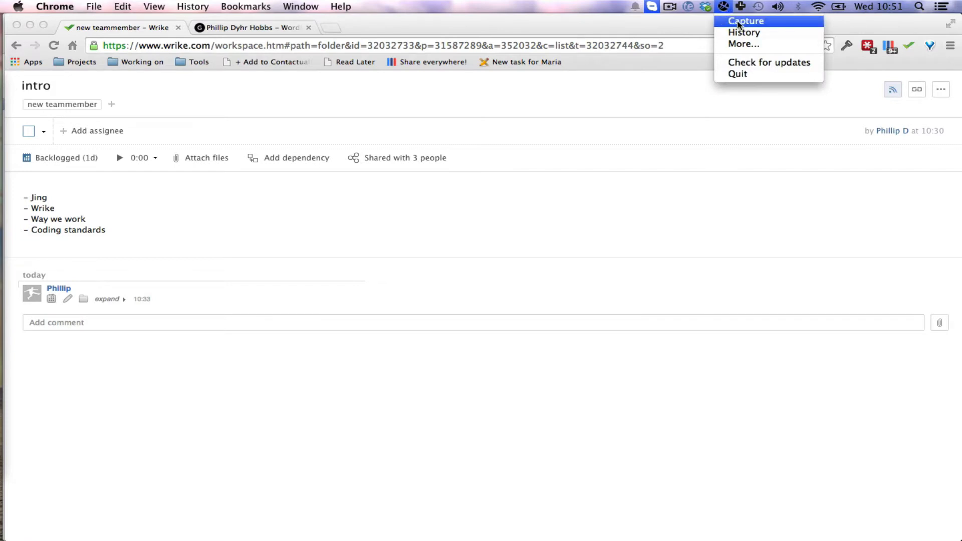
left_click(626, 102)
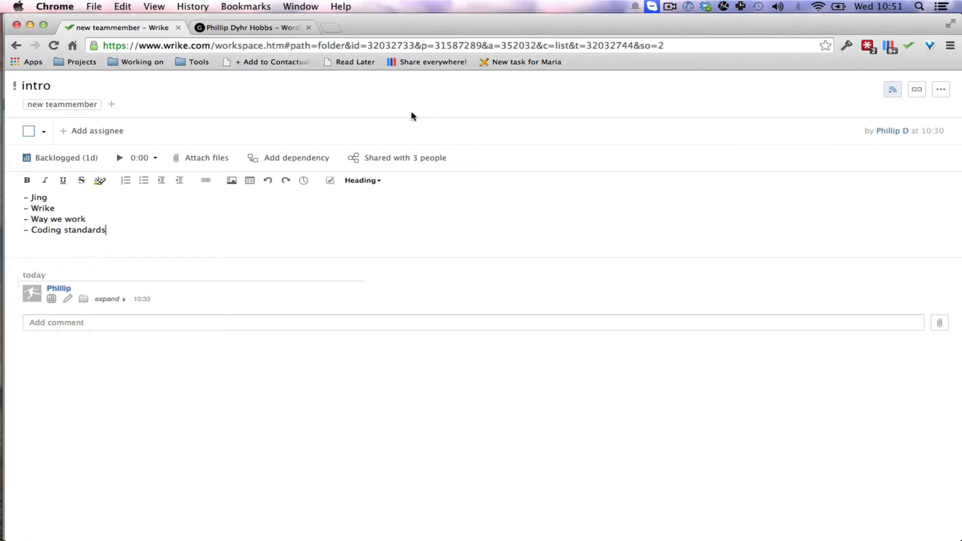
key("super+shift+2")
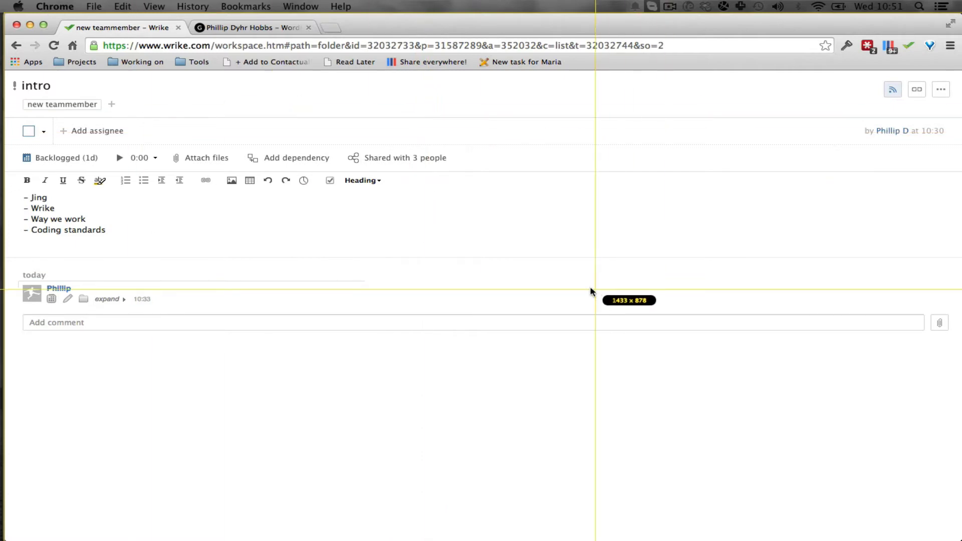
left_click_drag(330, 126, 648, 244)
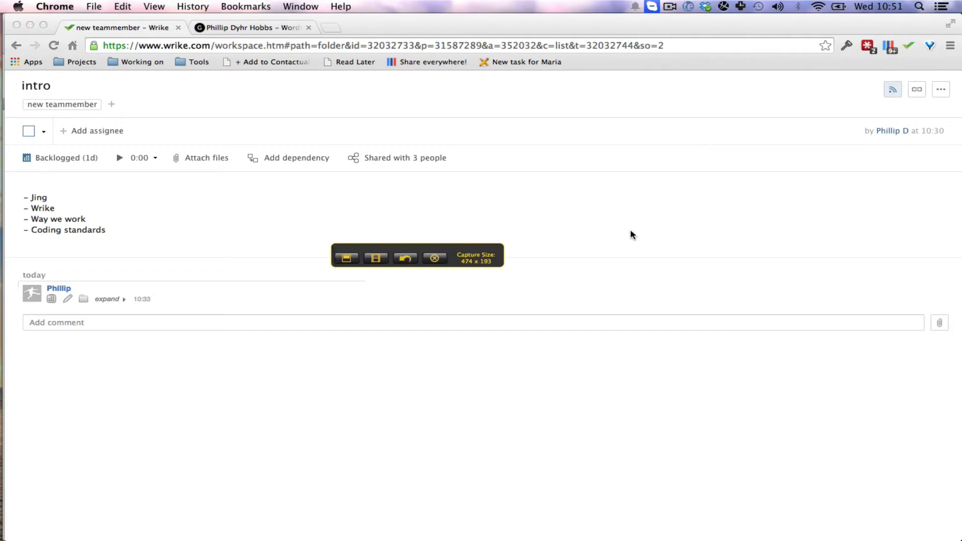
left_click(439, 262)
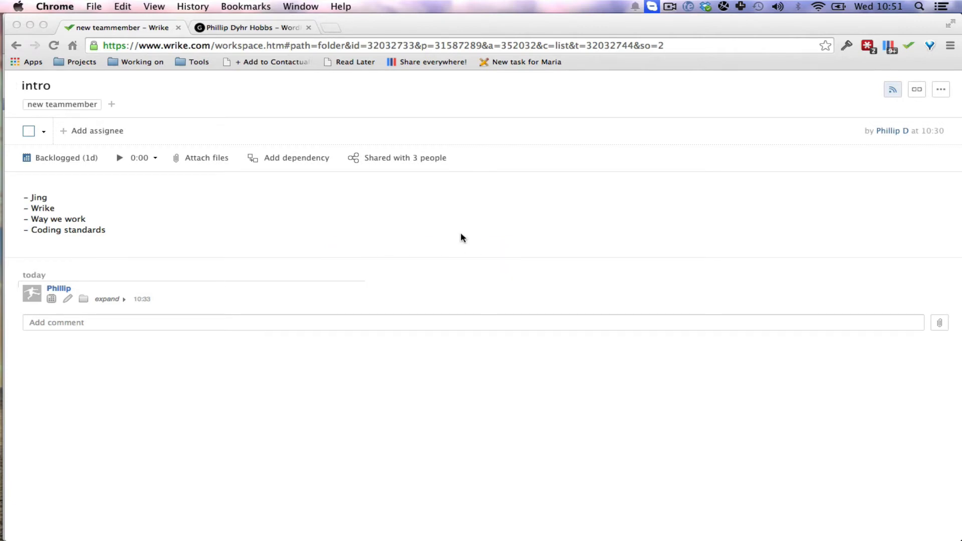
key("super+shift+1")
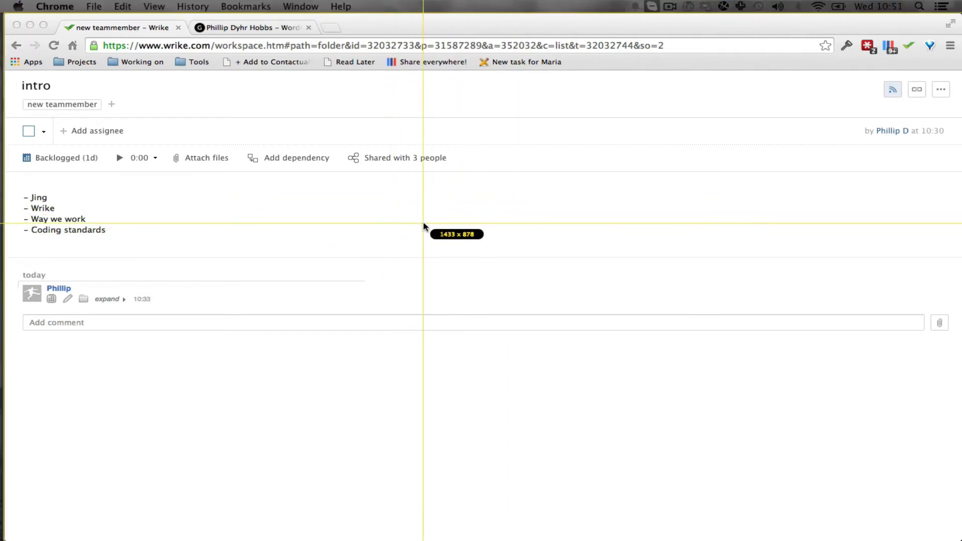
key("Escape")
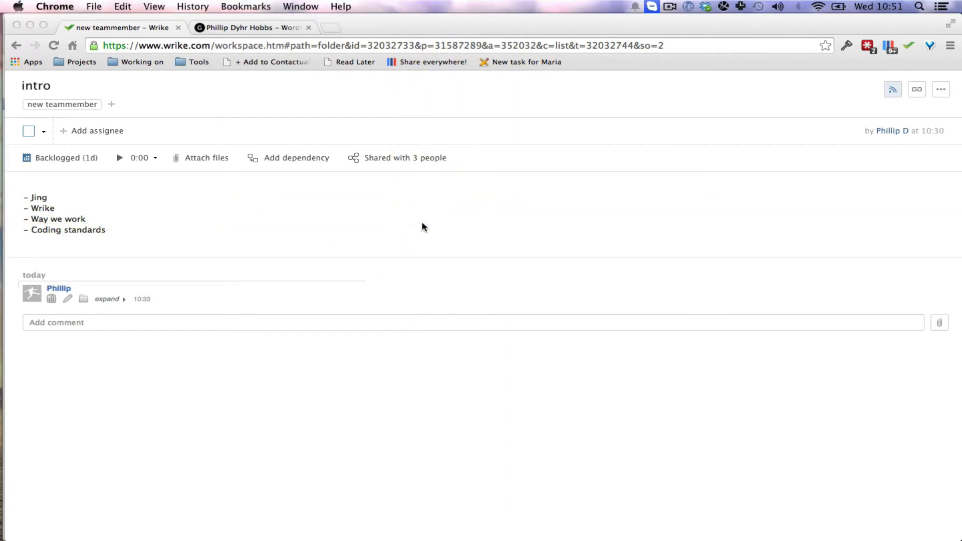
Open the blog post "How to change WordPress from a blog to Website" on the WordPress site.
left_click(253, 28)
scroll(591, 208, "up", 10)
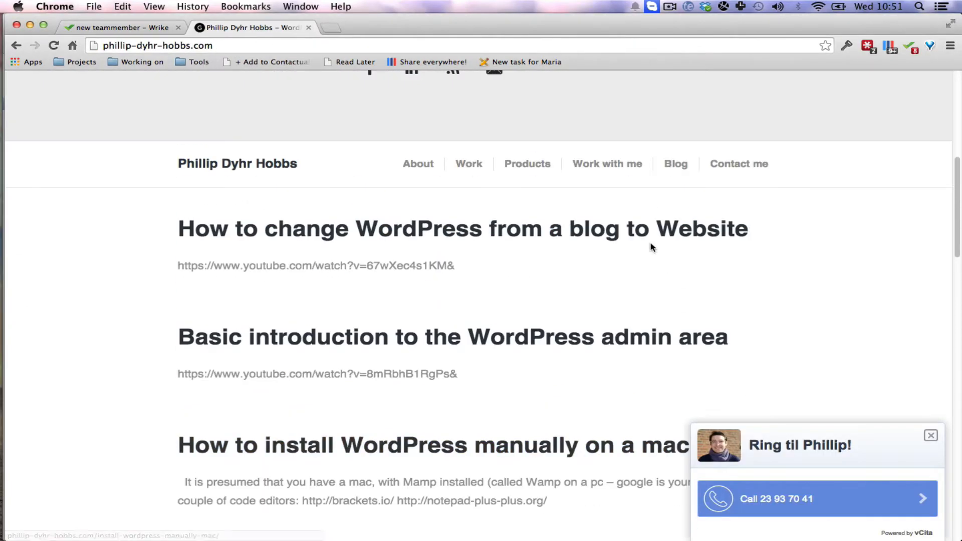
scroll(639, 235, "up", 4)
scroll(675, 228, "down", 4)
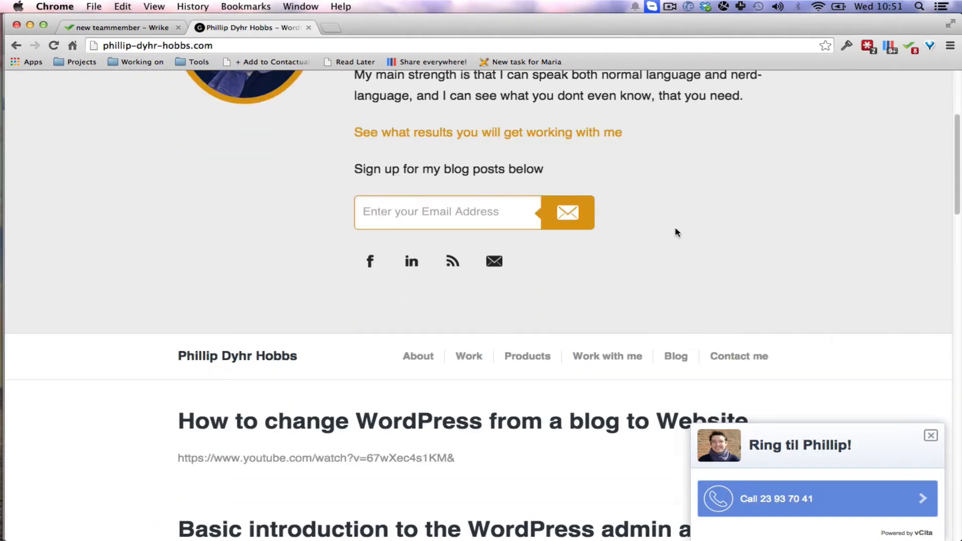
left_click(435, 419)
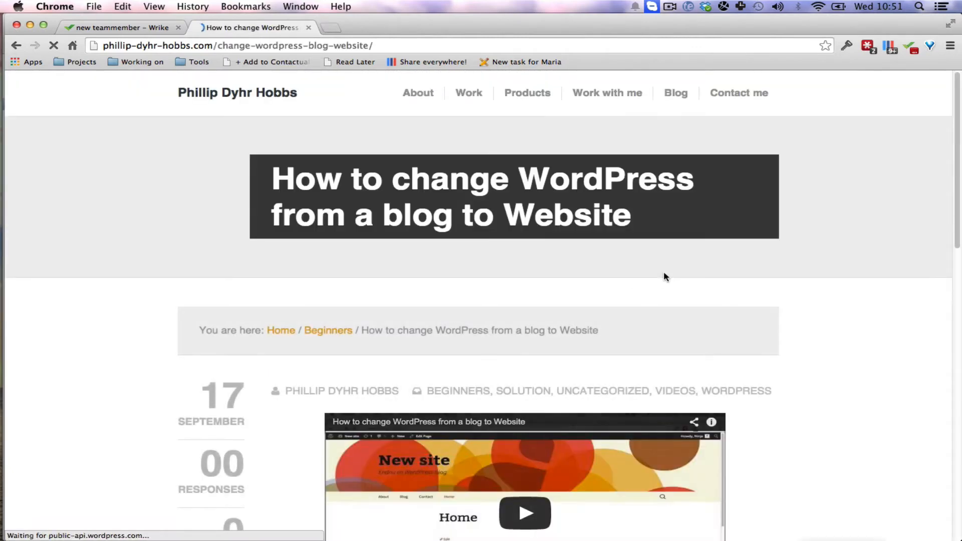
Capture the whole browser window with the blog post as an image, 1433 x 878.
key("super+shift+1")
left_click(664, 276)
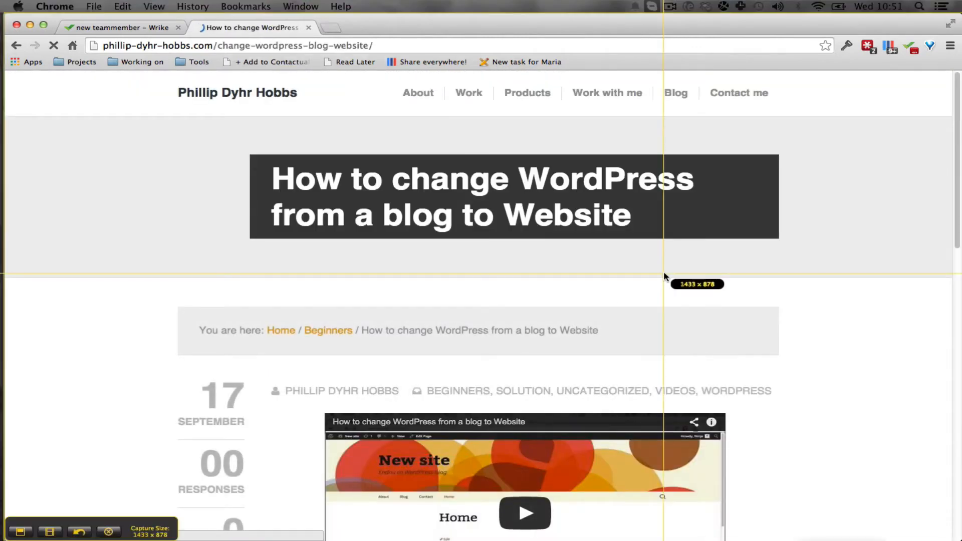
left_click(20, 532)
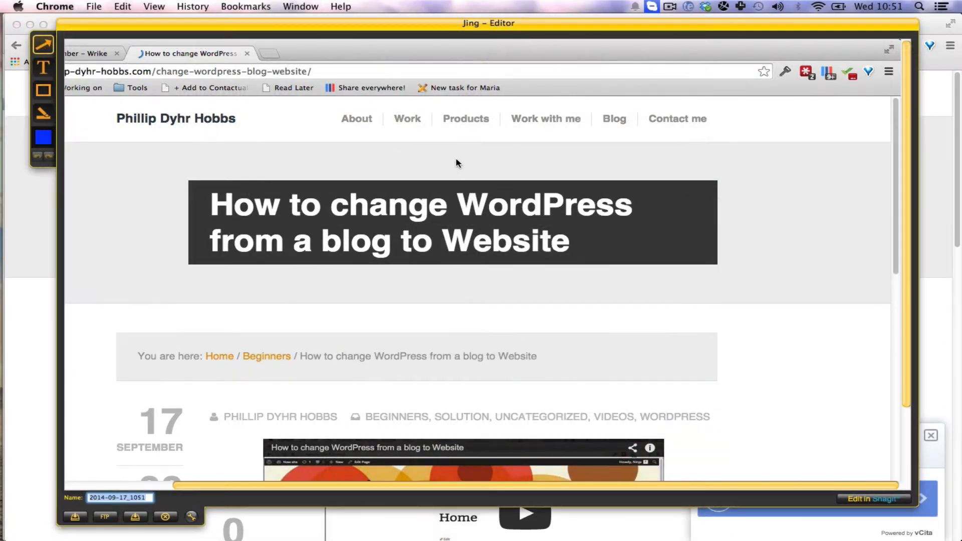
Annotate the capture with an arrow pointing at the Work menu item and a text box reading "increase font size 2x pixels".
left_click_drag(415, 182, 411, 126)
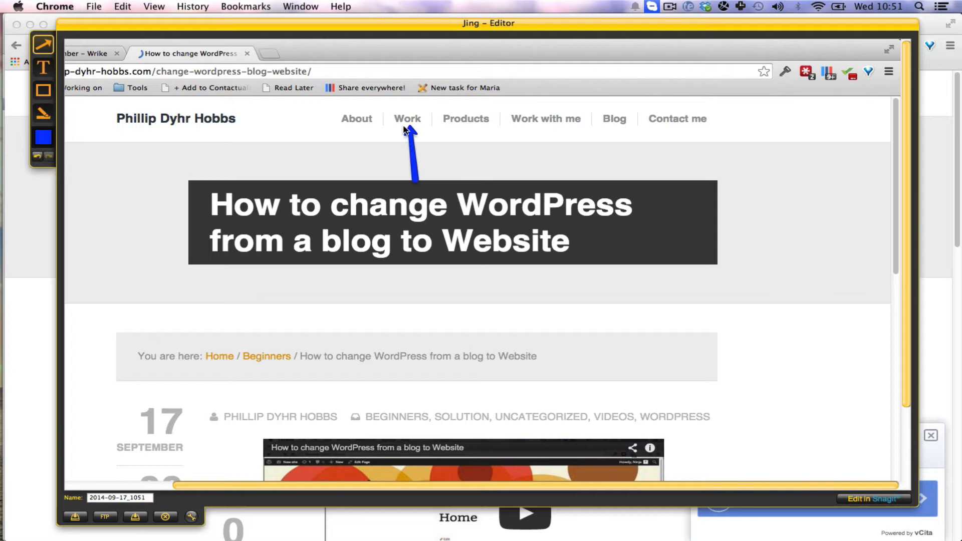
left_click(43, 69)
left_click_drag(353, 165, 517, 203)
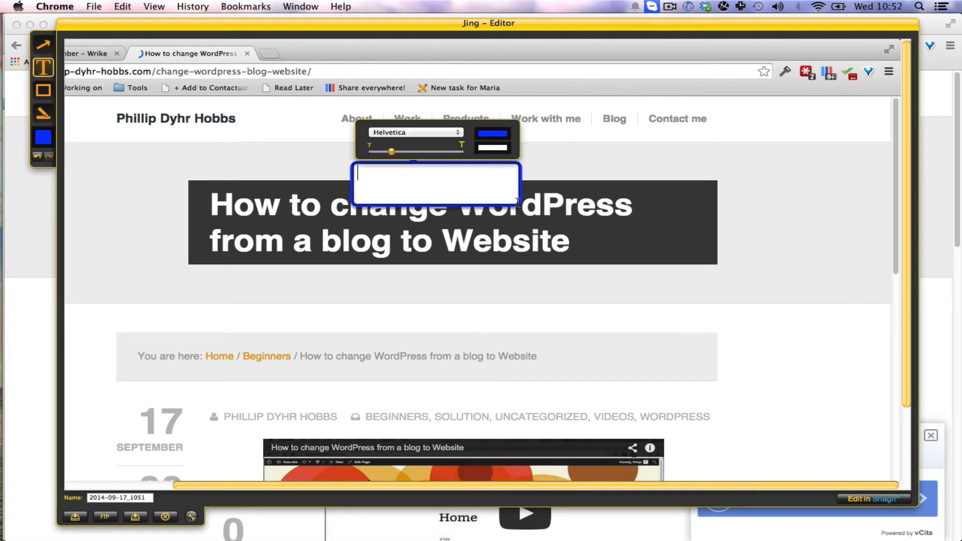
type("move")
key("super+a")
type("increase font si")
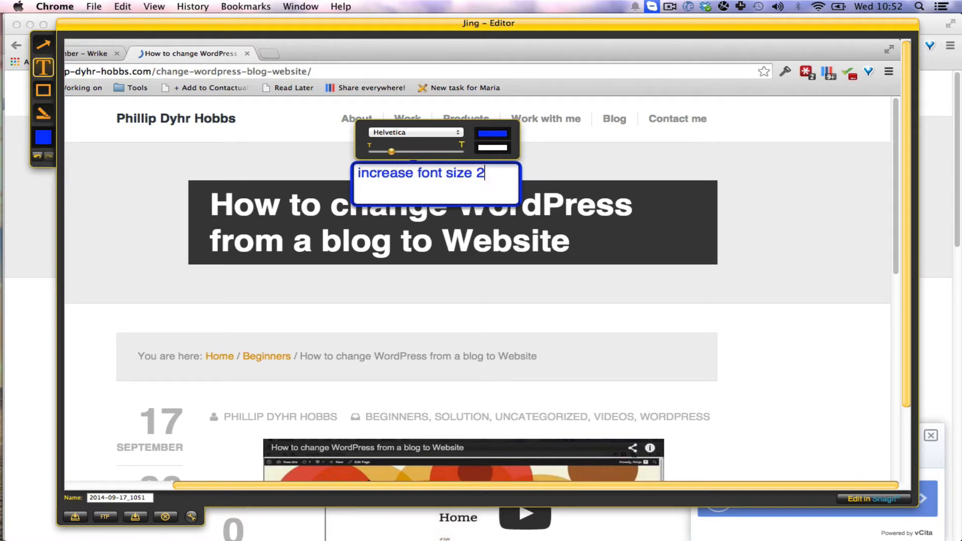
type("ze 2x pixels")
left_click(350, 271)
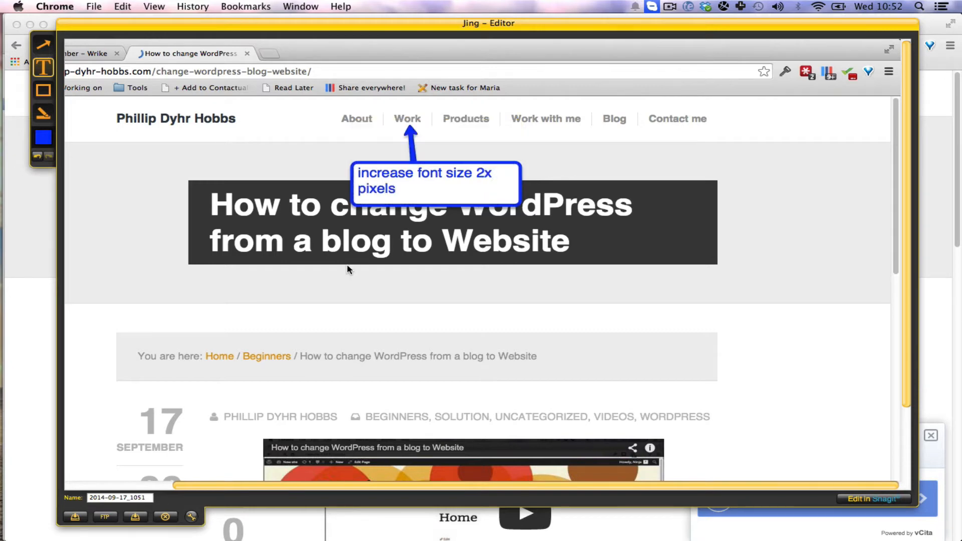
Save the annotated capture to the desktop folder and return to the intro task in Wrike.
left_click(133, 521)
key("ctrl+shift+Tab")
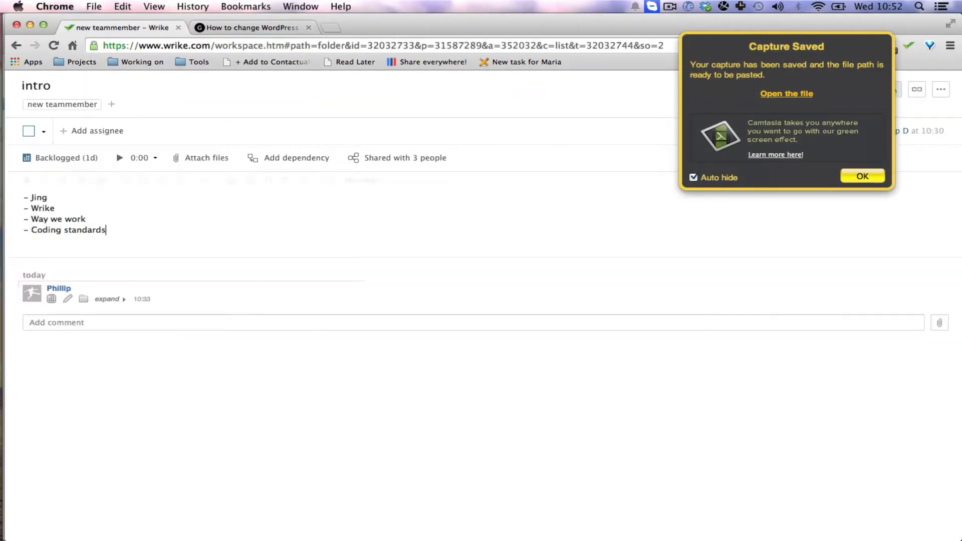
Insert the Login Info template with blank WP, FTP and hosting login fields above the Jing item in the task description.
left_click(22, 196)
key("super+v")
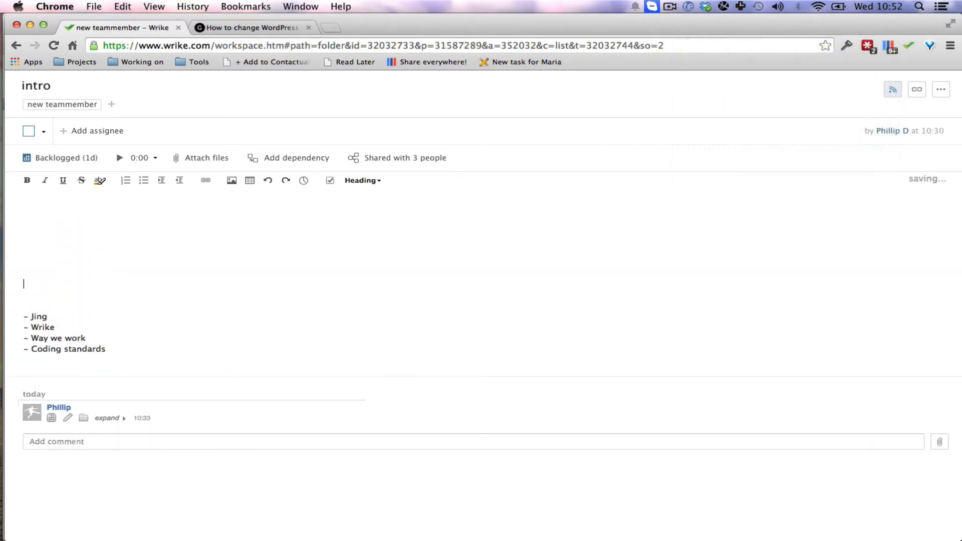
key("Up")
key("Up")
key("Up")
type("llo")
key("shift+Home")
key("super+v")
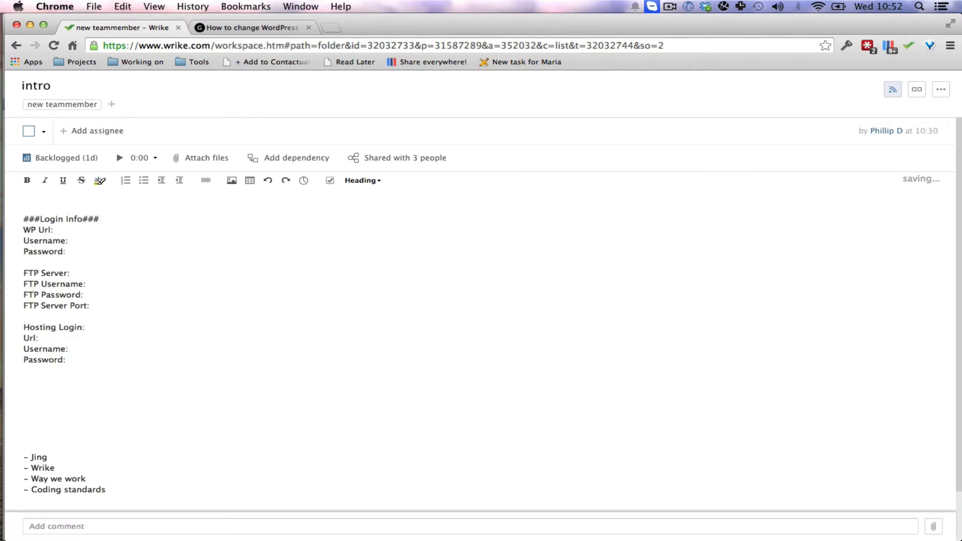
Delete the Hosting Login block with its Url, Username and Password lines from the login template.
left_click_drag(66, 247, 17, 227)
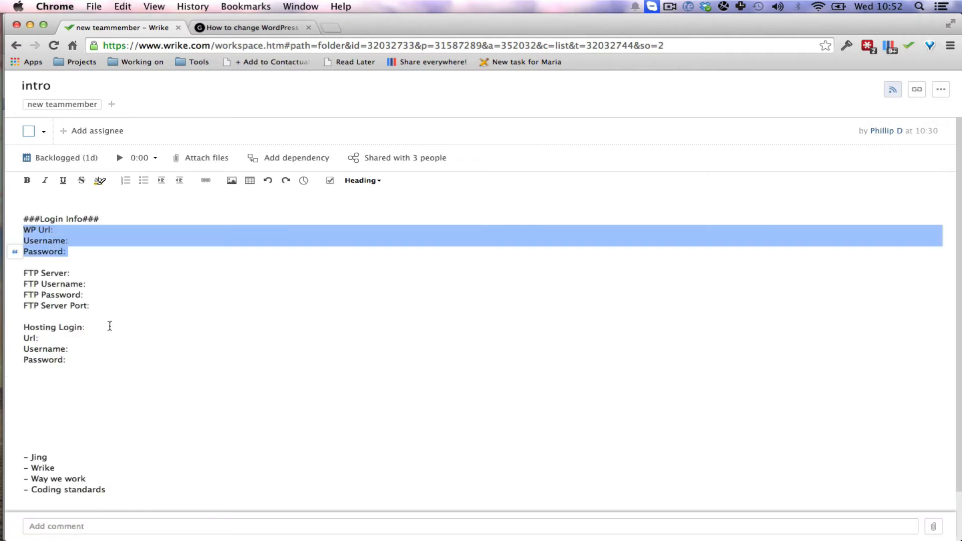
left_click_drag(100, 307, 31, 274)
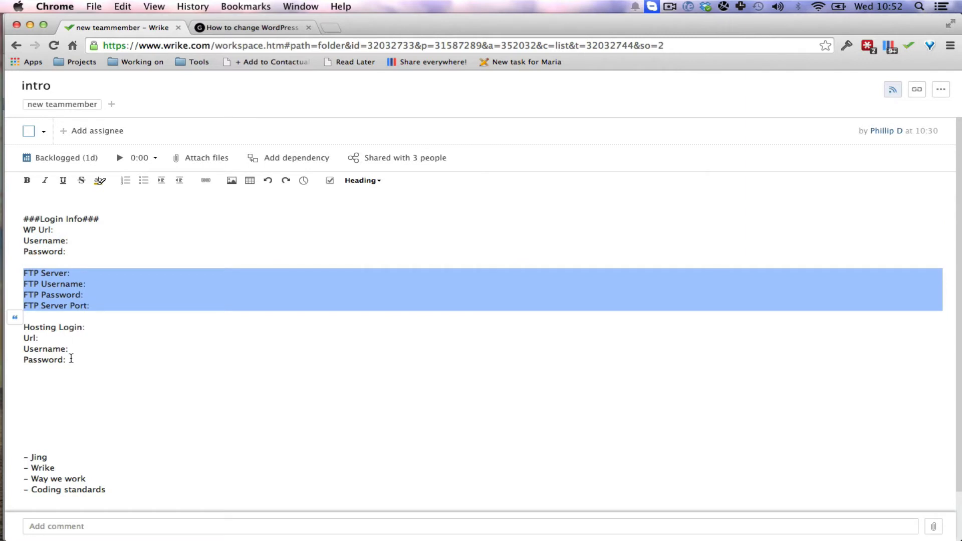
left_click_drag(70, 359, 24, 325)
key("BackSpace")
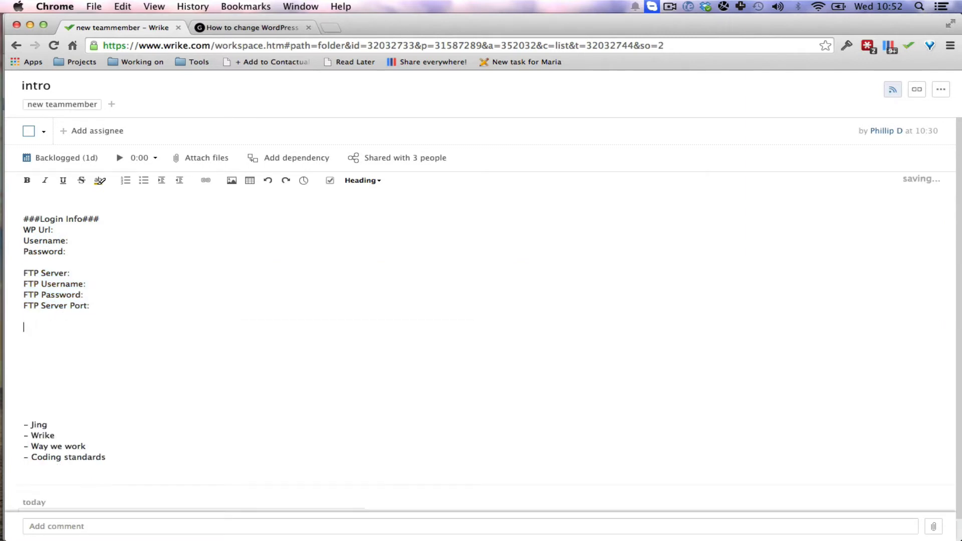
Try to insert the saved capture into the task description by giving its desktop file path as the image URL.
left_click(232, 180)
left_click(455, 276)
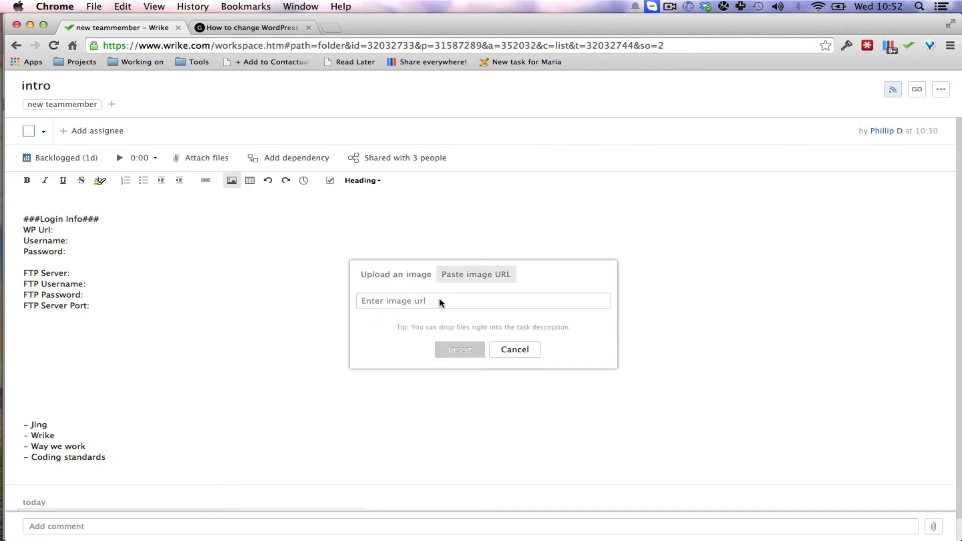
left_click(439, 301)
type("Users/PhillipDyhrHobbs/Desktop/2014-09-17_1051.png")
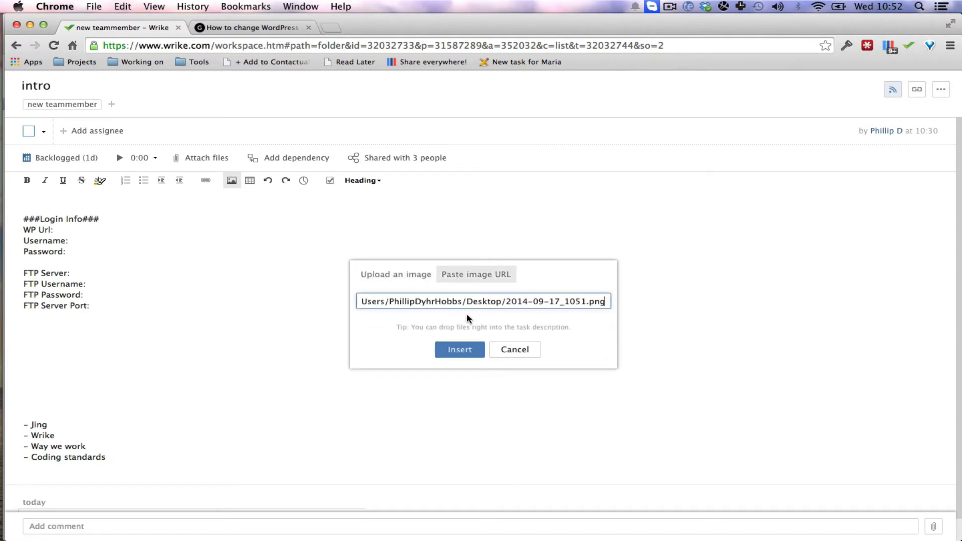
key("super+a")
key("BackSpace")
Upload 2014-09-17_1051.png from the Desktop and insert it below the FTP details in the task description.
left_click(408, 280)
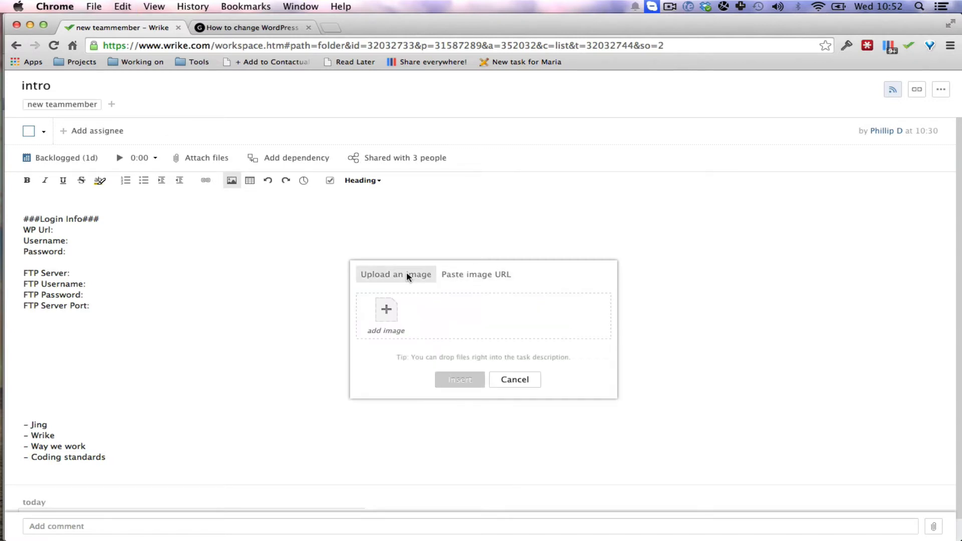
left_click(390, 313)
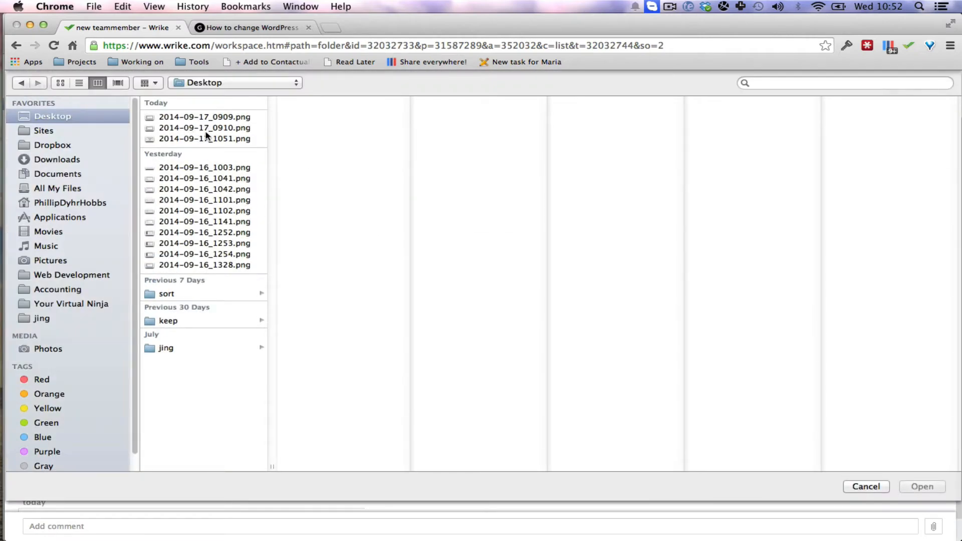
left_click(206, 138)
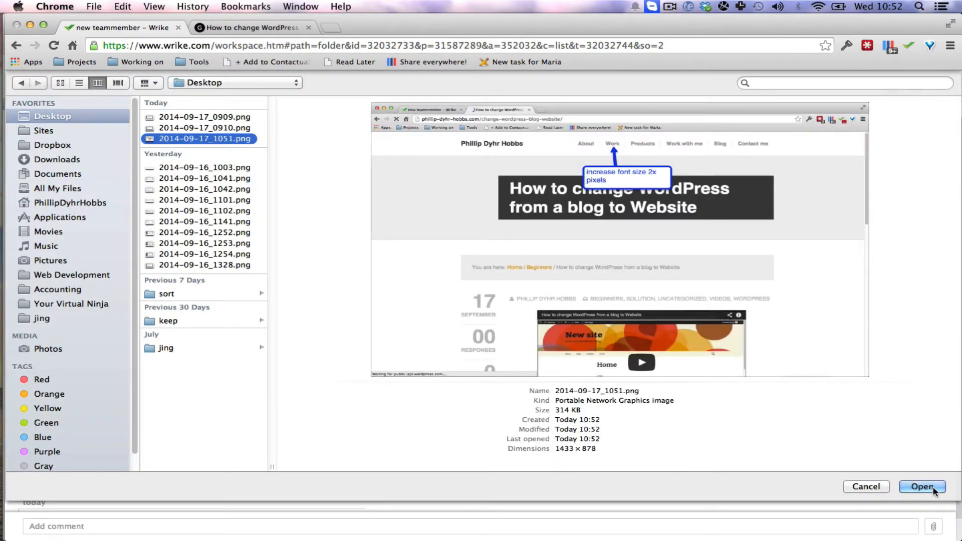
left_click(932, 487)
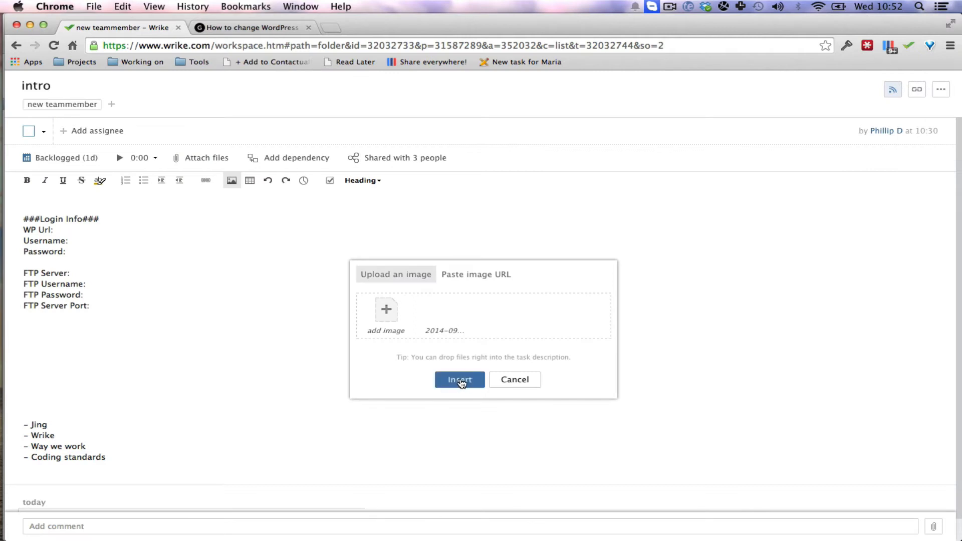
left_click(460, 380)
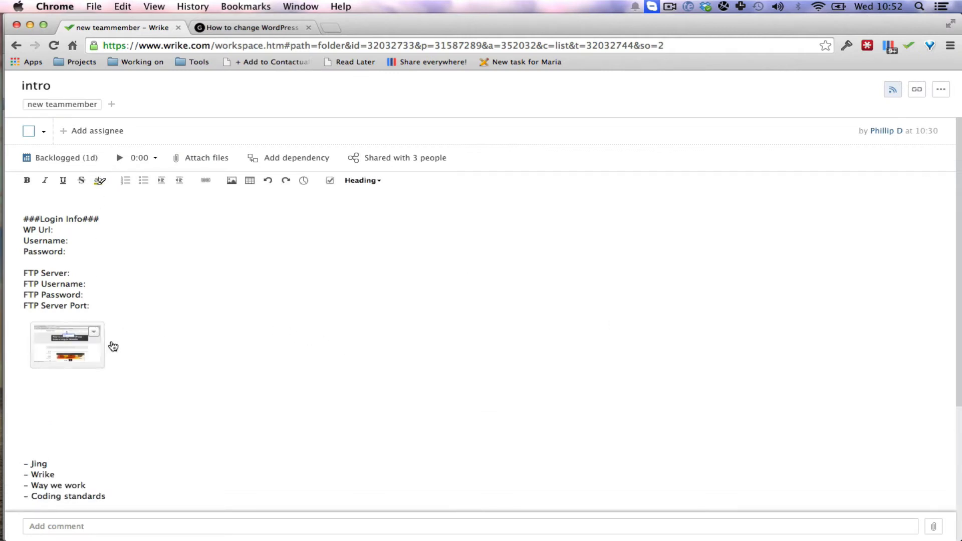
Add a "Summary:" line below the inserted image in the task description.
type("Summary:")
key("Return")
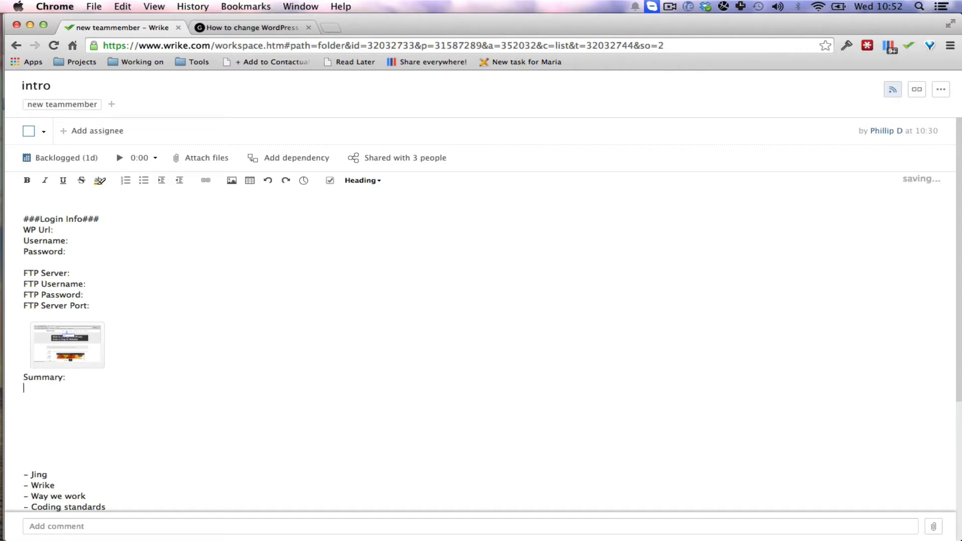
type("fhjdhfjsdhjfdhj")
key("alt+BackSpace")
scroll(131, 247, "down", 5)
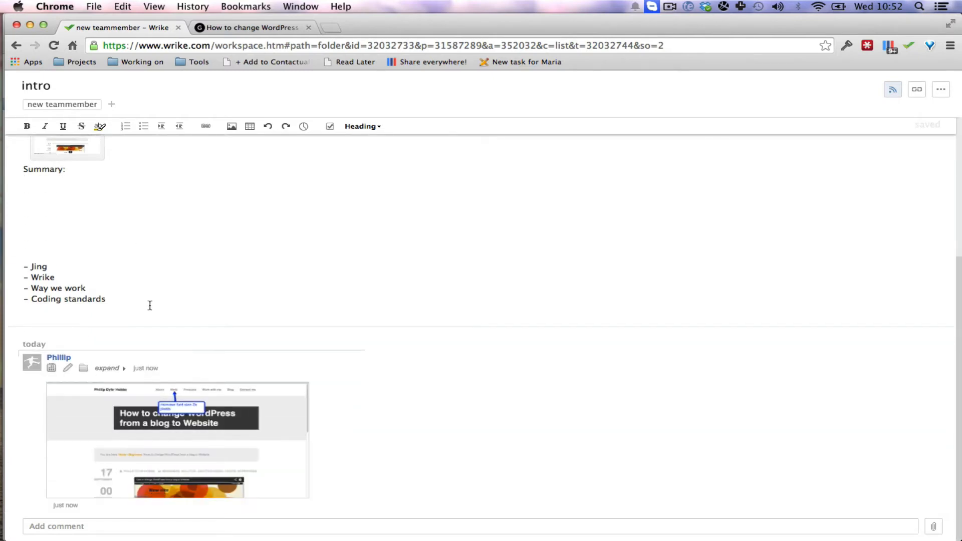
Close the description editor, start the task's time tracker, and check the "Started working" entry in the activity stream.
left_click(390, 435)
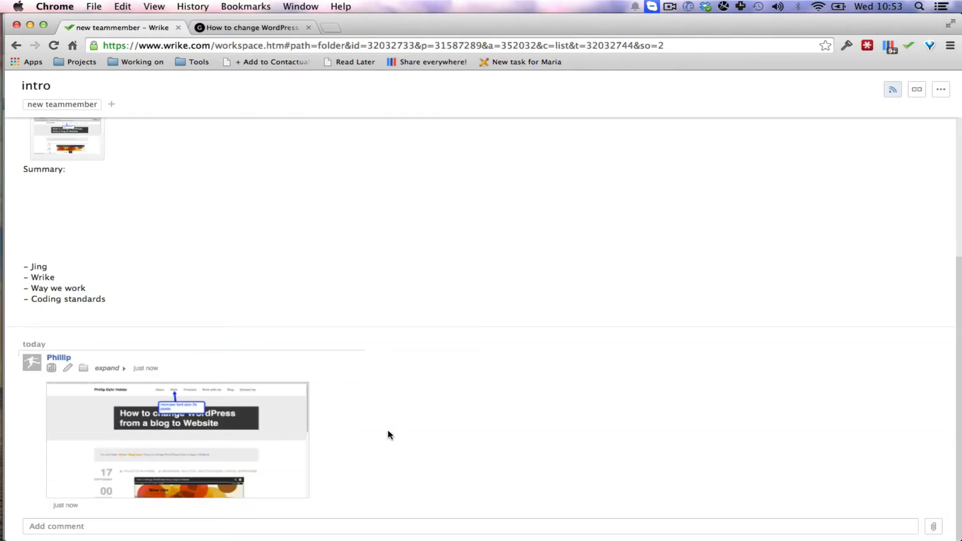
scroll(383, 326, "up", 5)
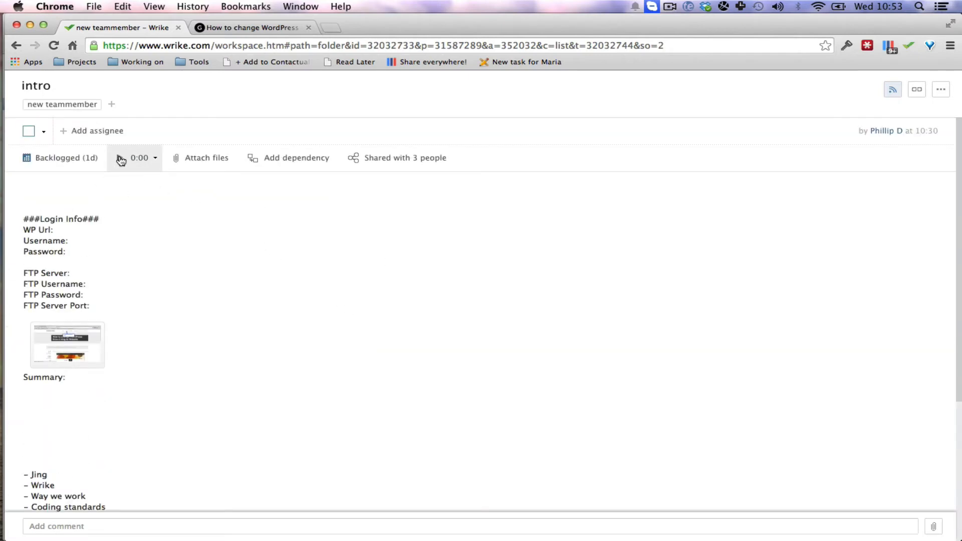
left_click(121, 160)
scroll(176, 229, "down", 5)
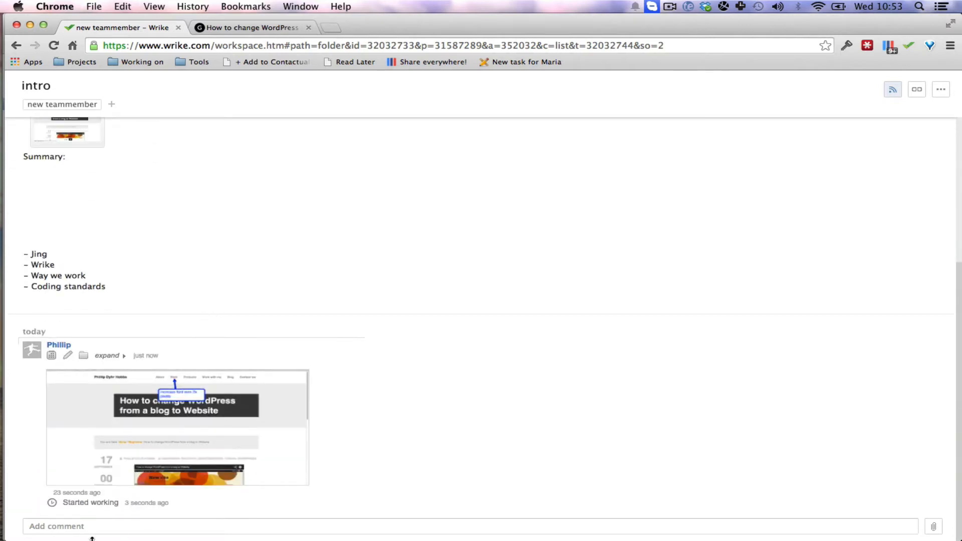
left_click_drag(63, 503, 170, 503)
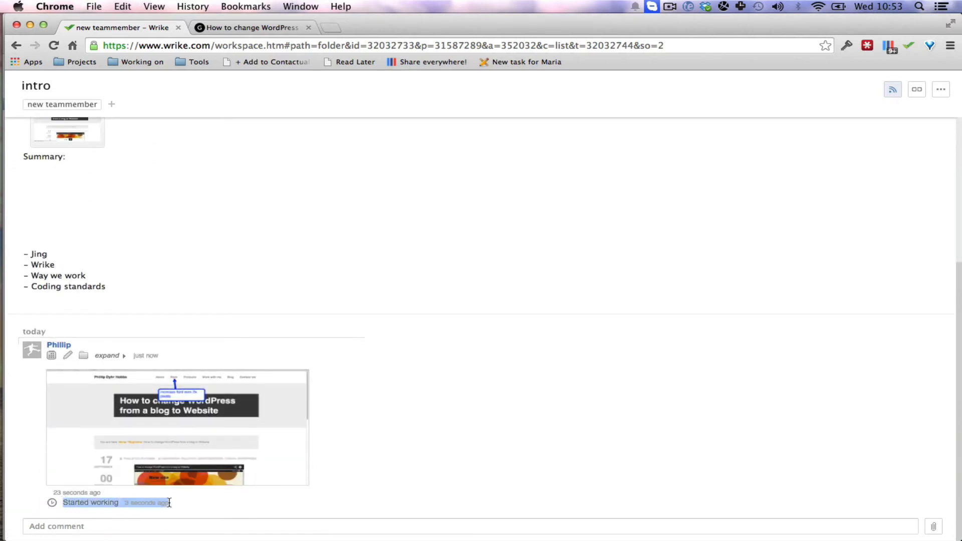
scroll(235, 270, "up", 4)
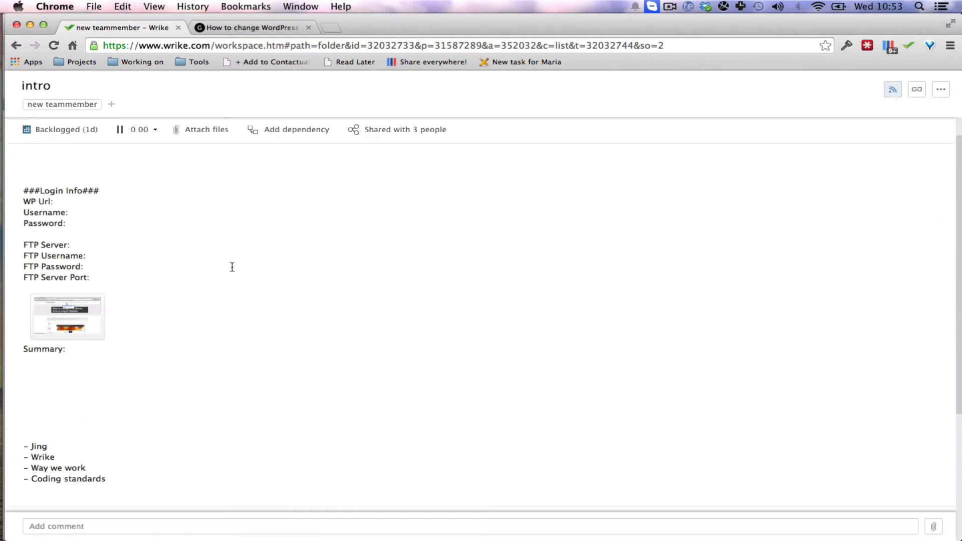
Pause the timer, log a 0:20 time entry for 17 Sep, and check its record in the activity stream.
left_click(119, 132)
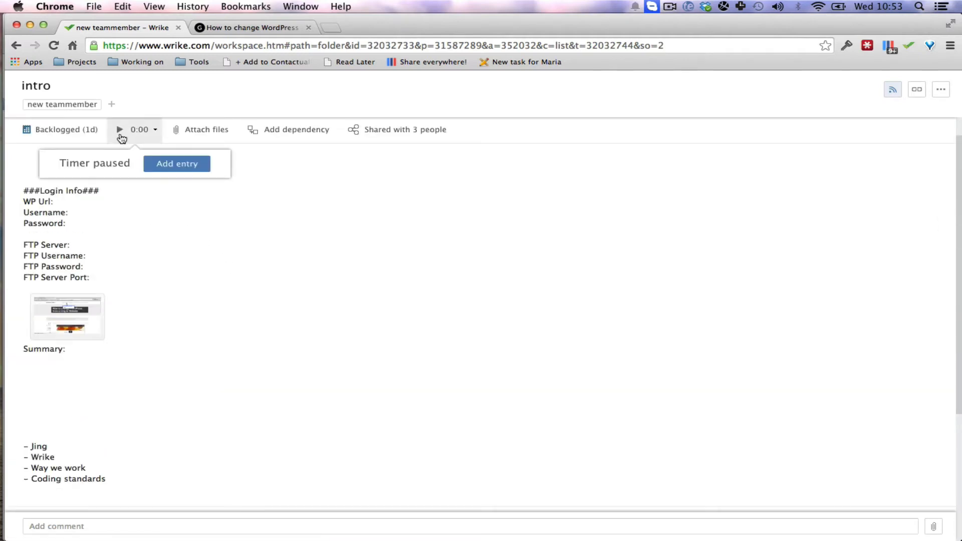
left_click(166, 166)
left_click_drag(88, 170, 93, 171)
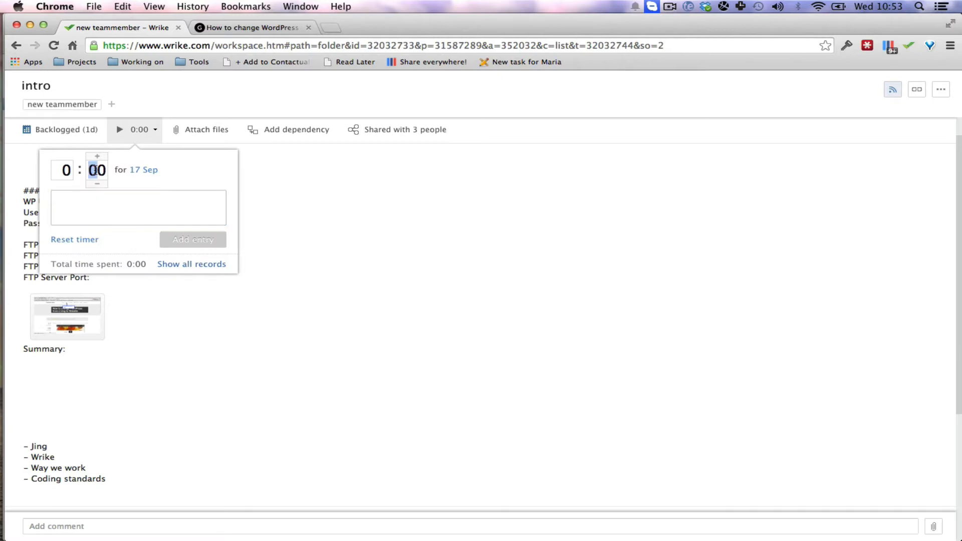
type("2")
left_click(204, 239)
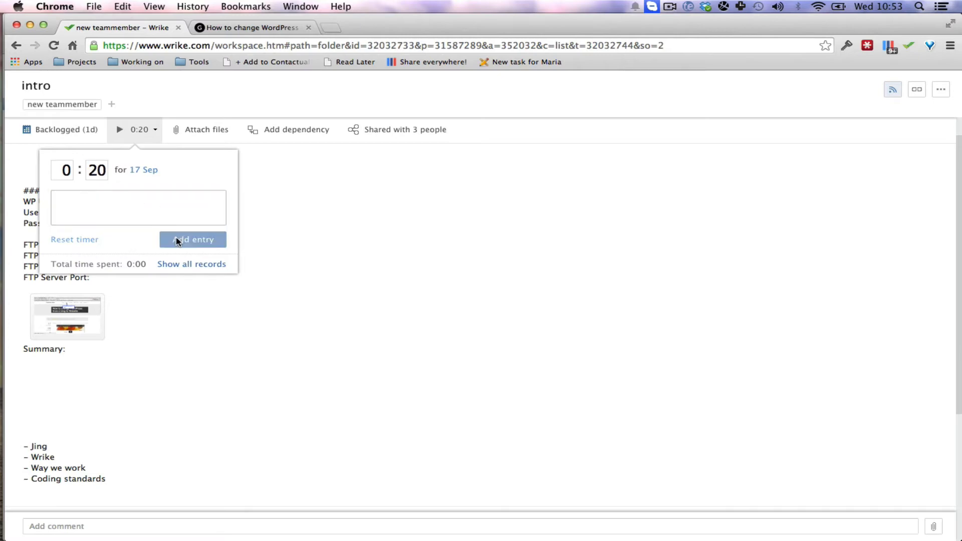
scroll(208, 302, "down", 5)
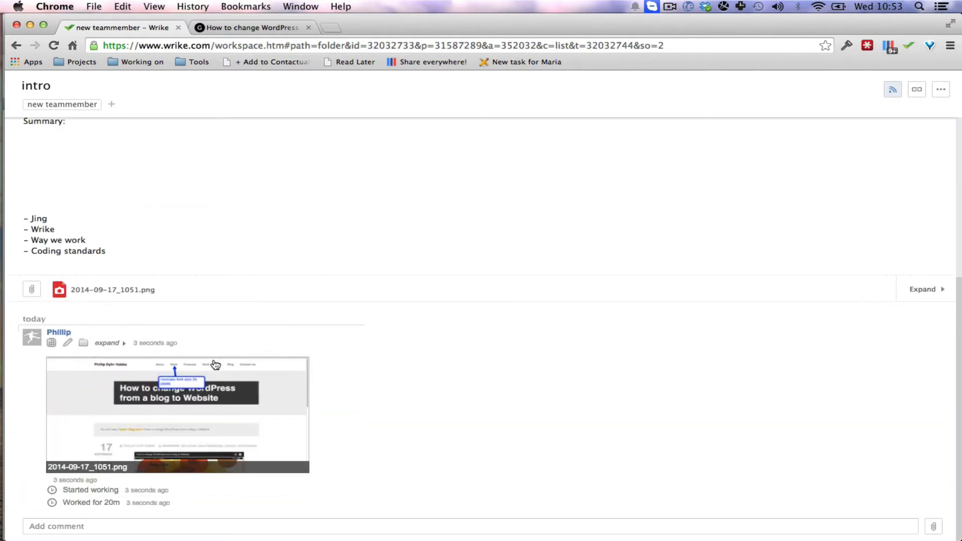
left_click_drag(63, 504, 180, 504)
left_click(226, 501)
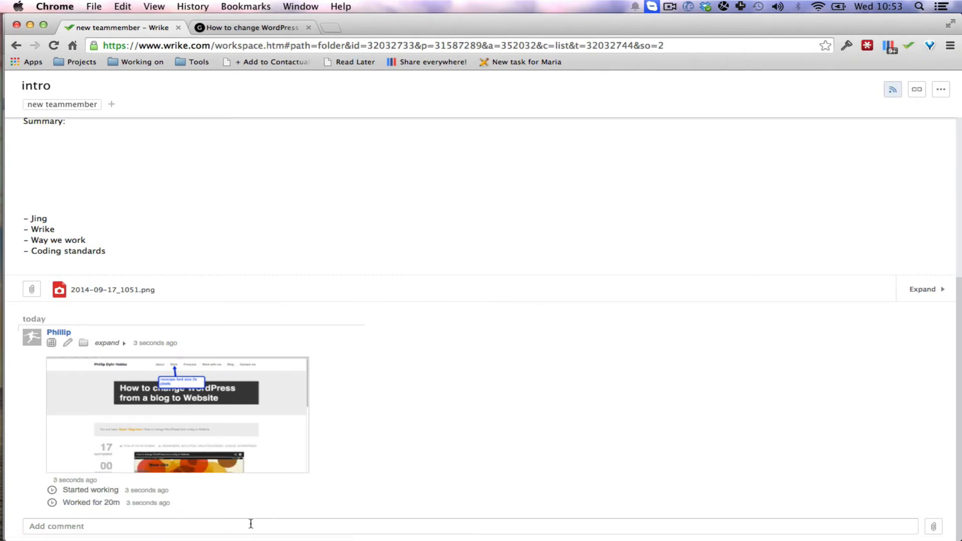
Draft a task comment reading "URL:" followed by the address copied from the WordPress blog-to-website page.
left_click(251, 526)
type("URL:")
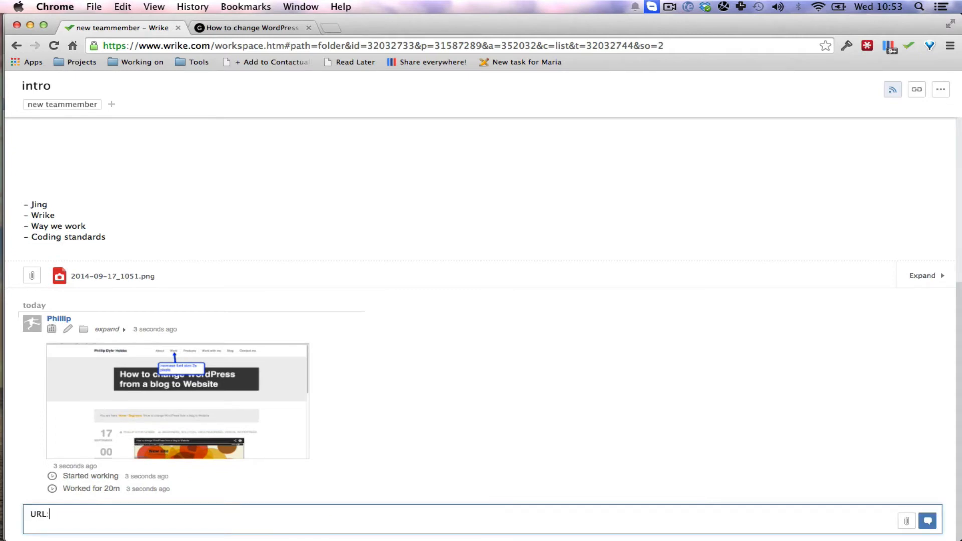
key("super+2")
left_click(257, 45)
key("super+c")
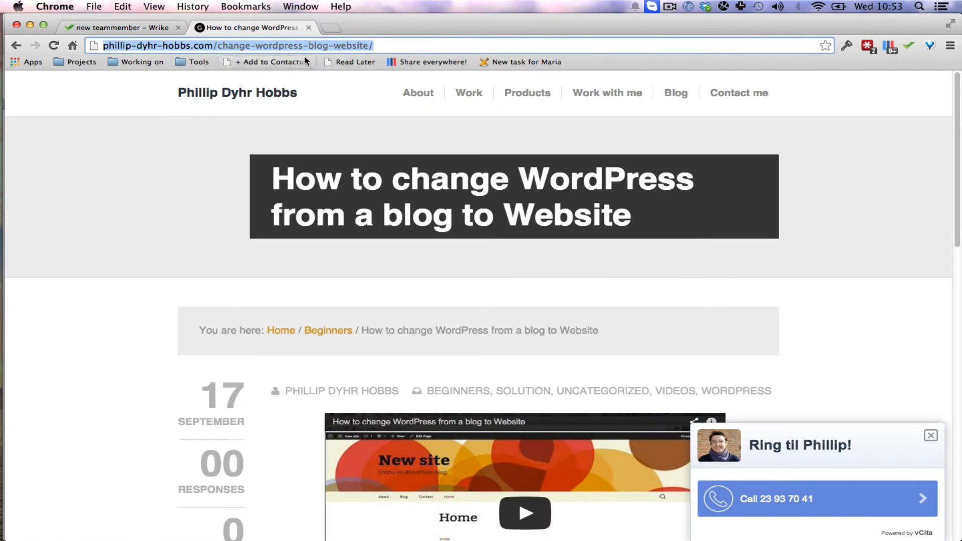
key("super+1")
type("RL:")
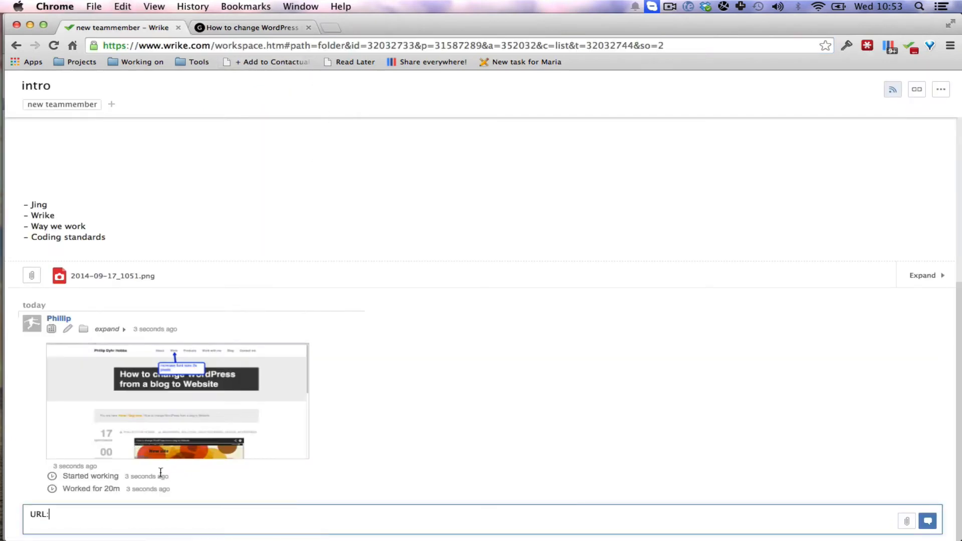
key("super+v")
key("Return")
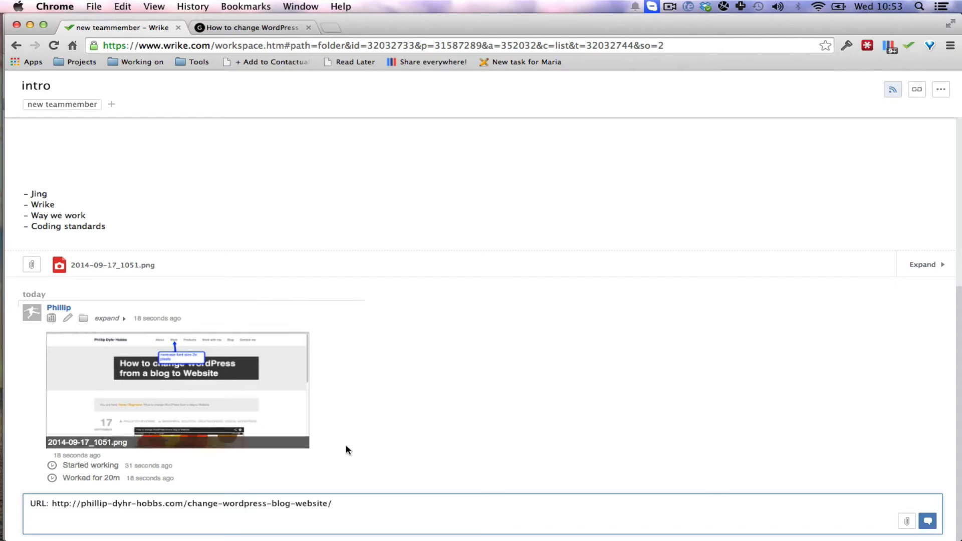
Inspect the About navigation link on the WordPress page and open the padding value of its .genesis-nav-menu a rule for editing.
key("ctrl+Tab")
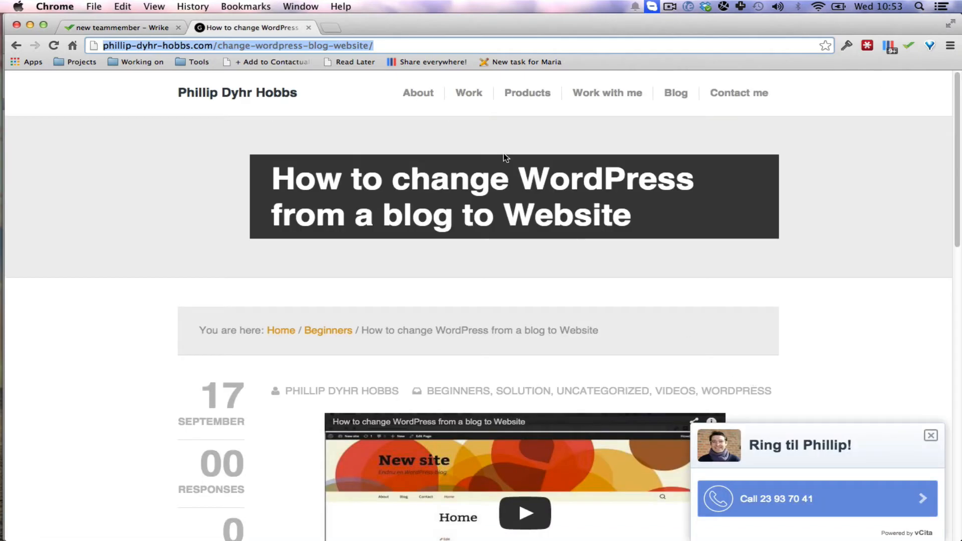
right_click(422, 95)
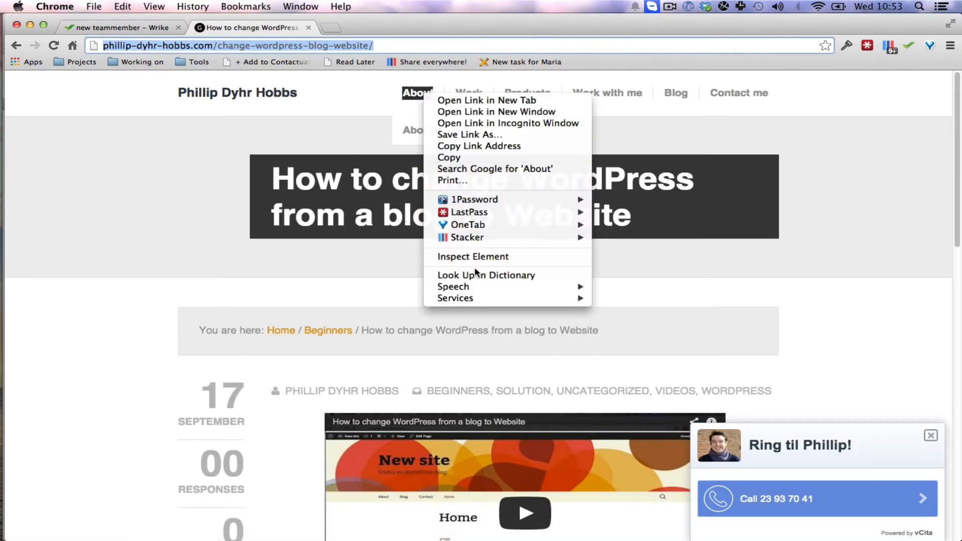
left_click(482, 257)
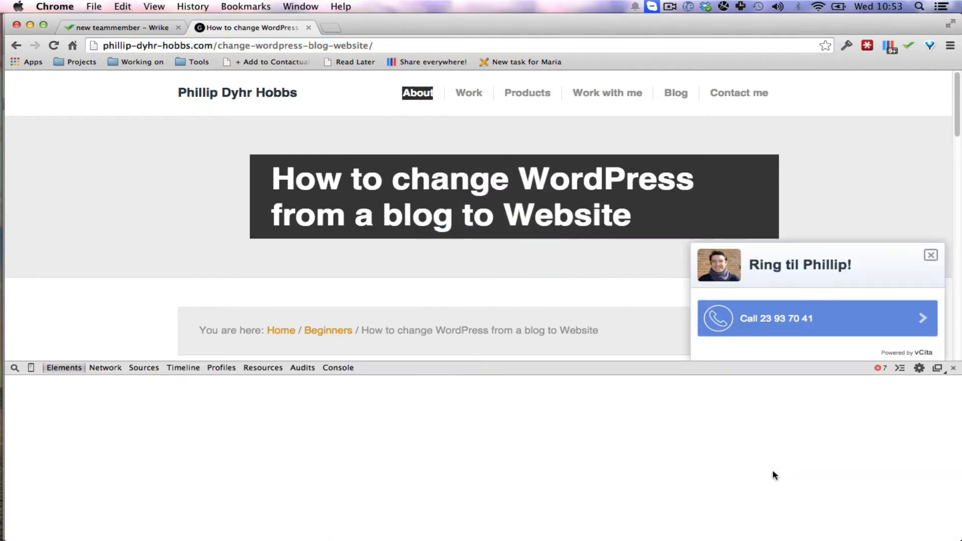
scroll(887, 506, "down", 5)
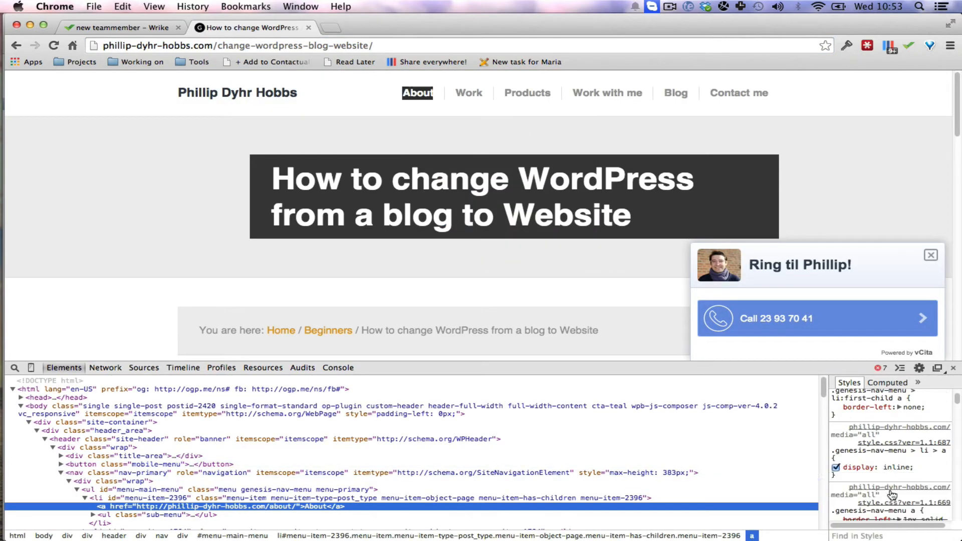
left_click(895, 478)
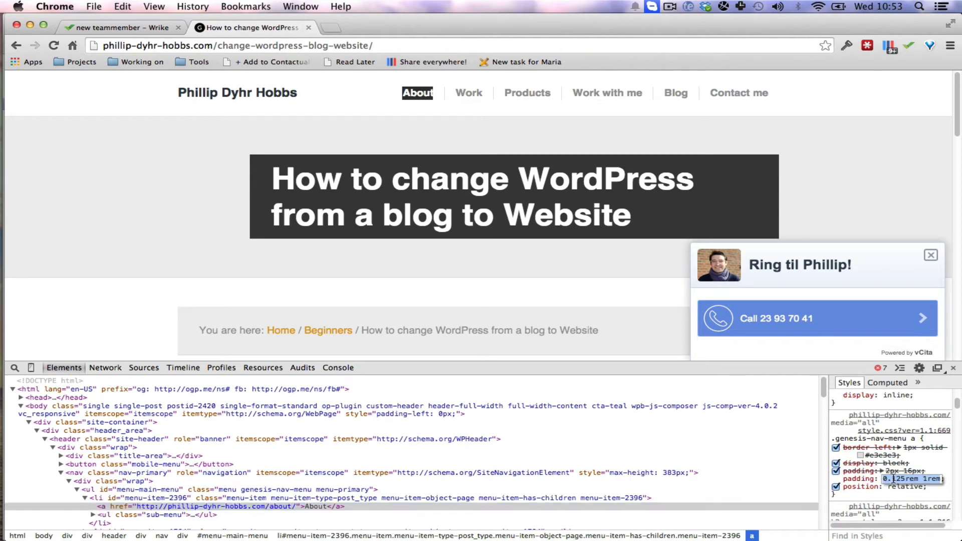
key("Down")
key("Down")
key("Return")
Set the color in the style rule covering .genesis-nav-menu a and .breadcrumb to #999.
scroll(897, 461, "down", 10)
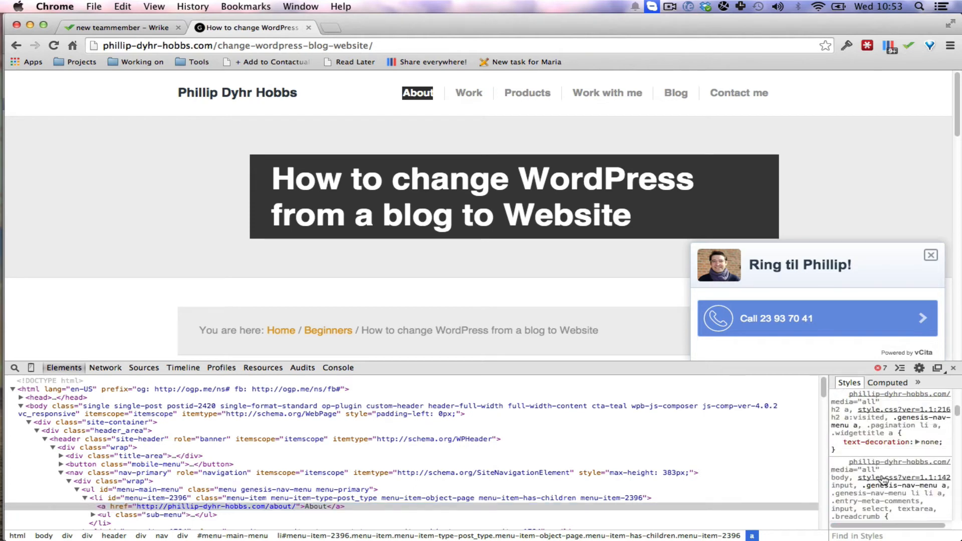
scroll(893, 456, "down", 3)
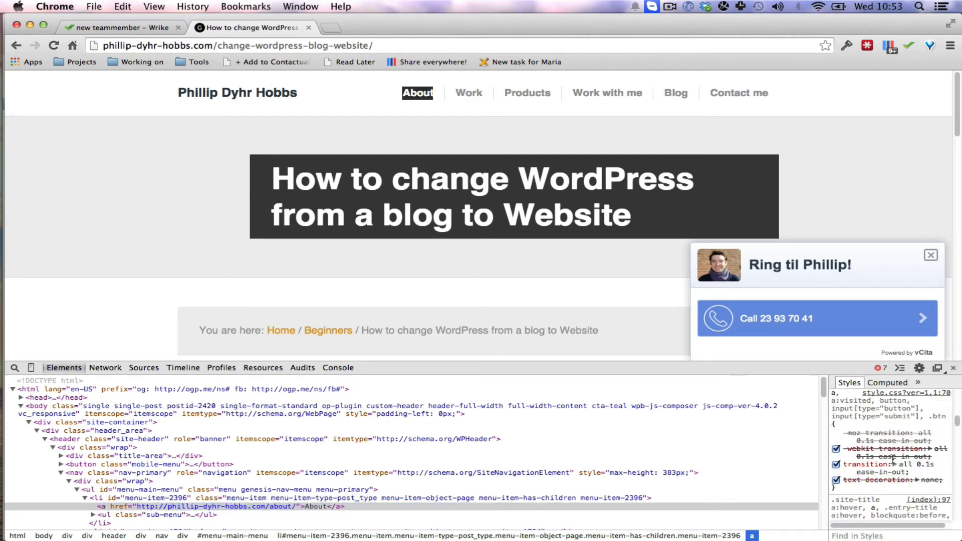
scroll(892, 459, "up", 5)
left_click(895, 429)
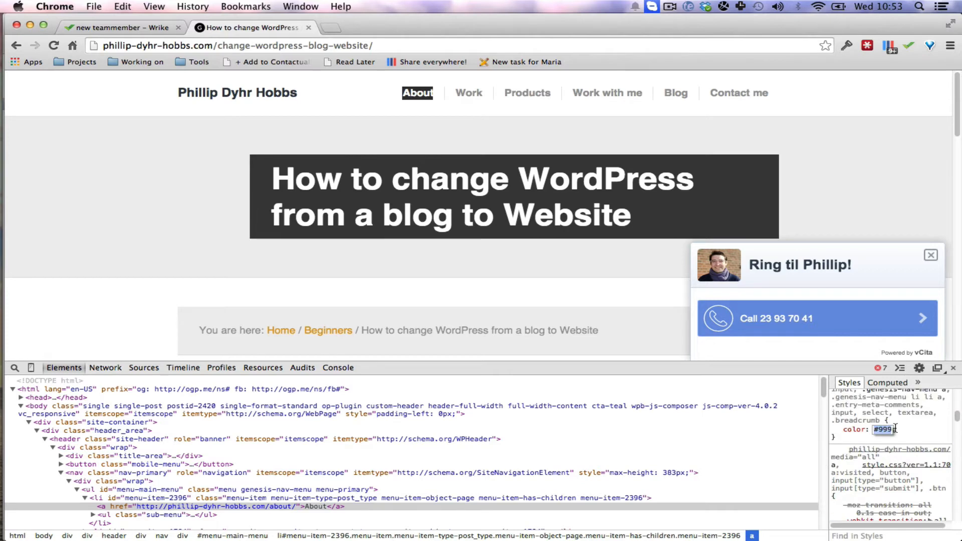
left_click(883, 430)
key("BackSpace")
key("BackSpace")
type("999")
left_click(845, 437)
left_click(593, 299)
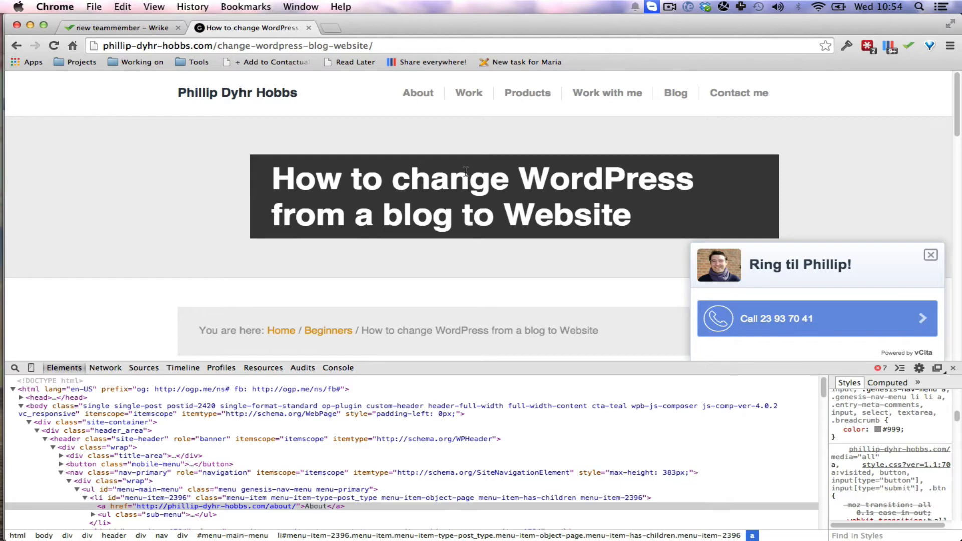
Capture the browser window with Jing, draw an arrow from the color property toward the navigation menu, and save the capture.
key("super+shift+1")
left_click(394, 172)
left_click(20, 532)
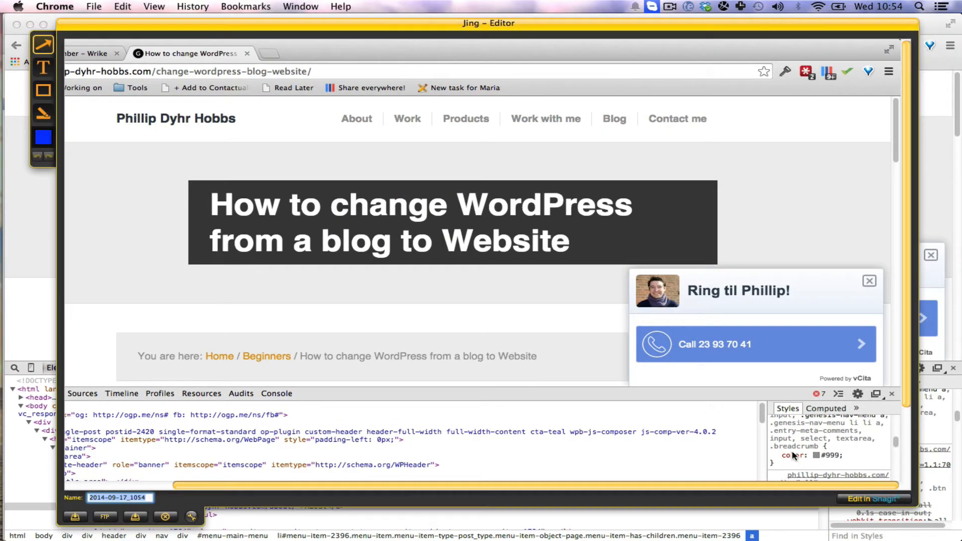
mouse_move(791, 451)
left_mouse_down()
mouse_move(557, 211)
mouse_move(418, 129)
left_mouse_up()
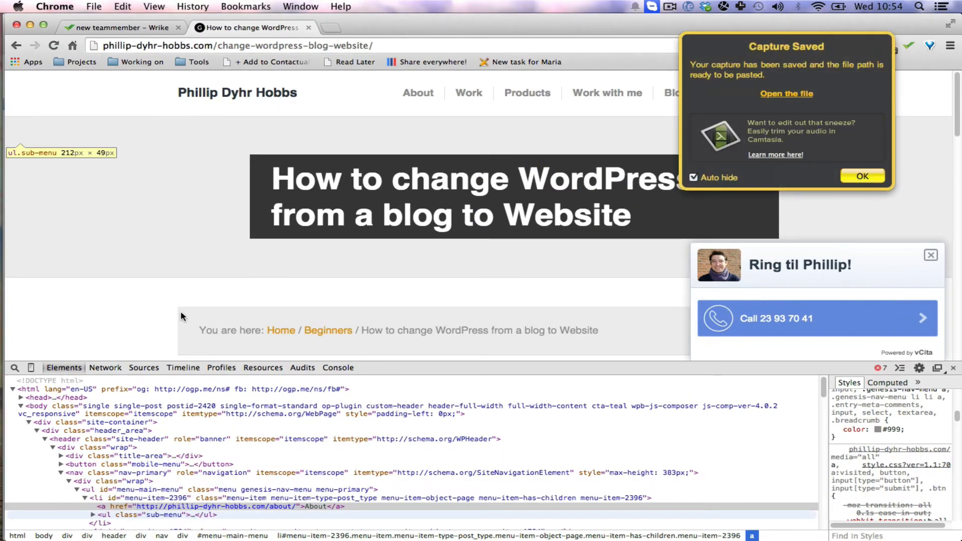
Switch to Finder, open the Sites folder in a new tab, and expand wp-content down to the base theme.
mouse_move(1, 0)
left_click(155, 163)
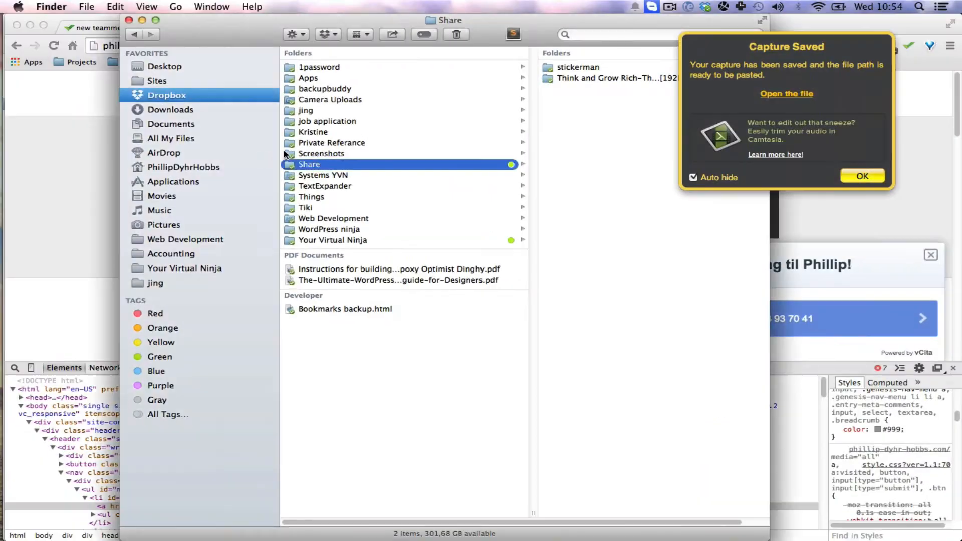
key("super+t")
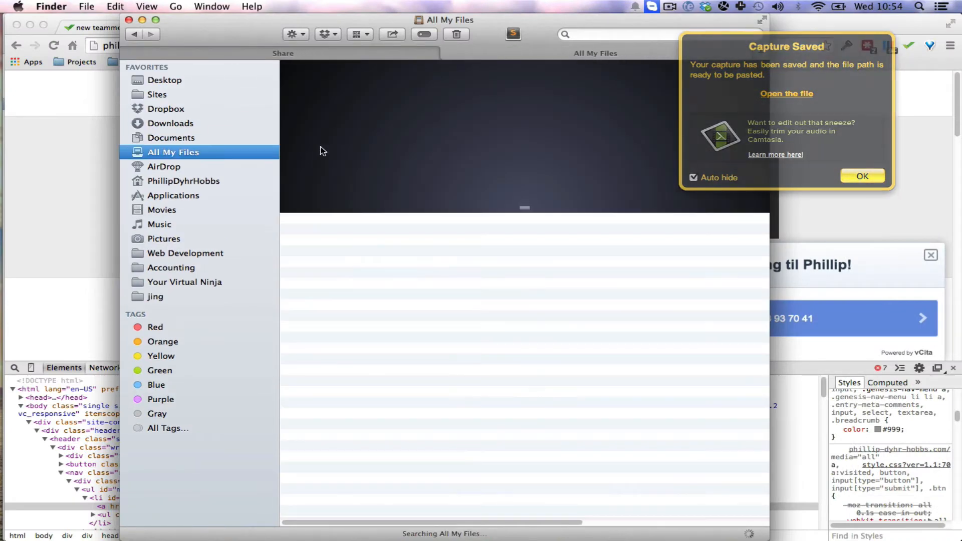
left_click(169, 97)
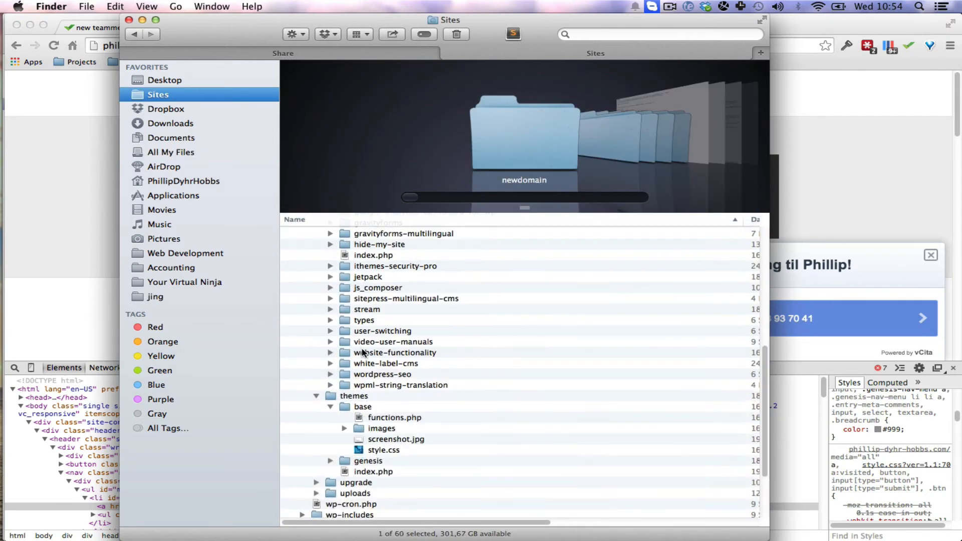
Open the base theme's style.css with Sublime Text 2.
right_click(375, 453)
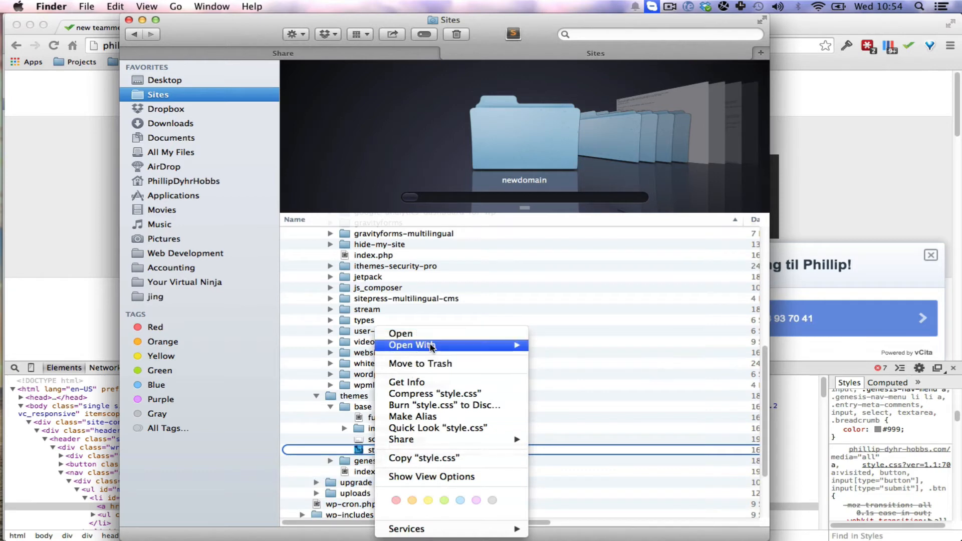
mouse_move(434, 349)
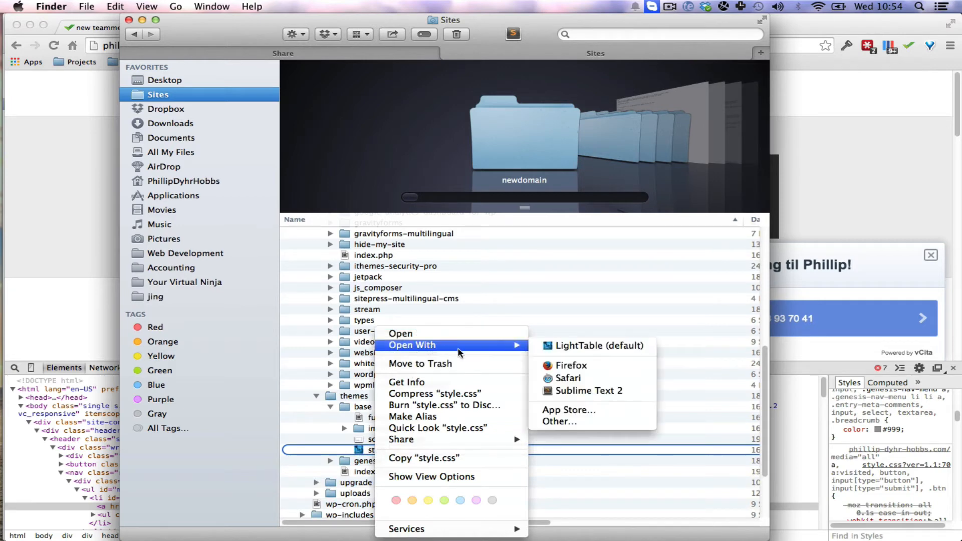
left_click(573, 391)
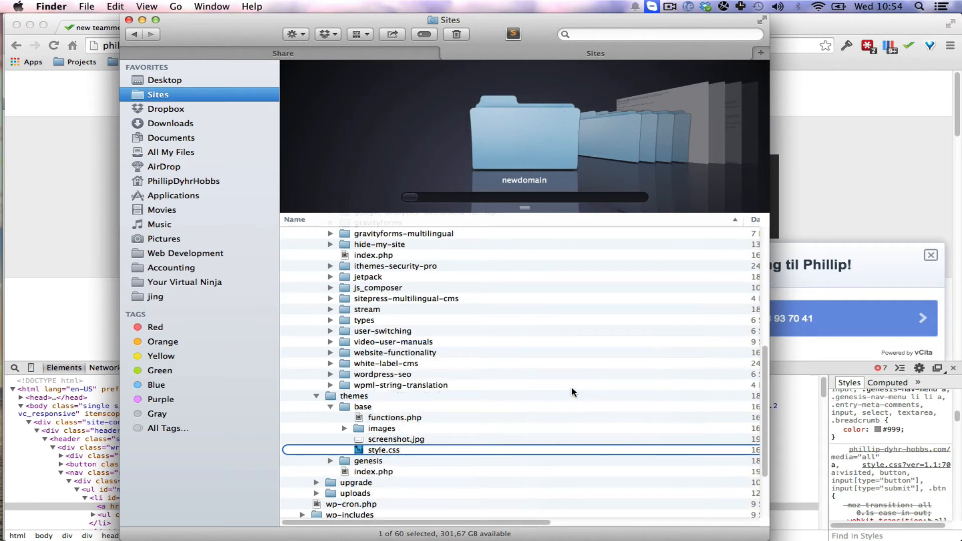
Select style.css in the base theme folder and collapse the plugins folder.
left_click(458, 420)
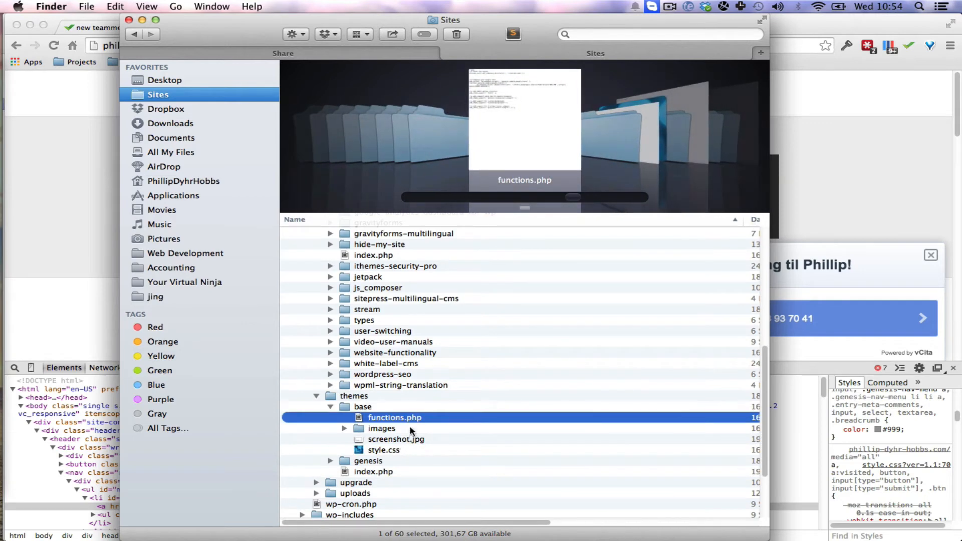
left_click(384, 449)
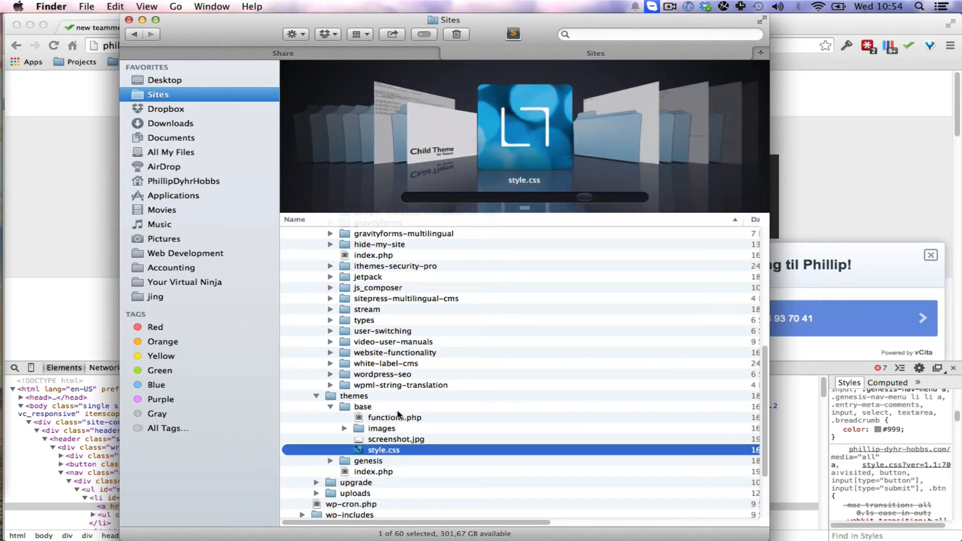
scroll(323, 393, "up", 5)
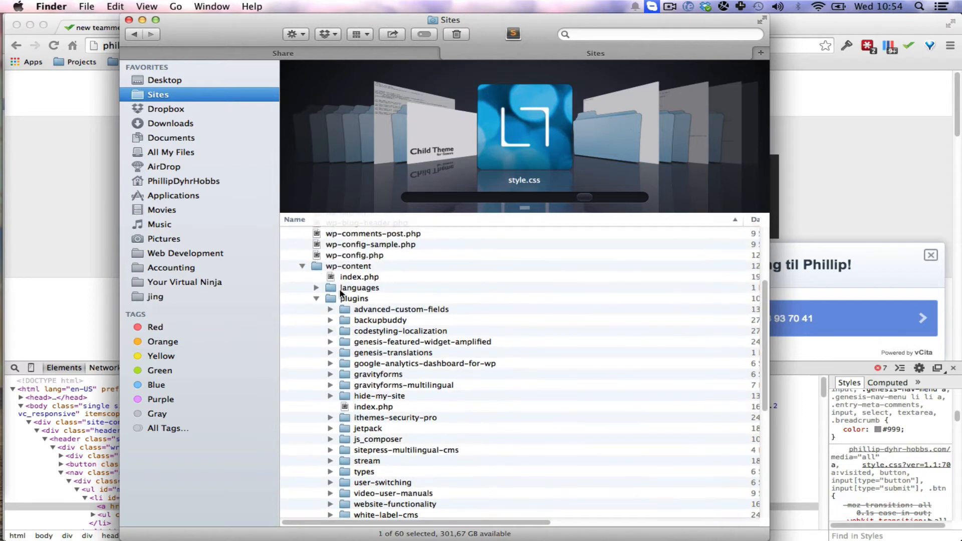
left_click(316, 299)
Capture the Finder window with Jing, draw an arrow pointing at style.css, and save the capture.
key("super+shift+4")
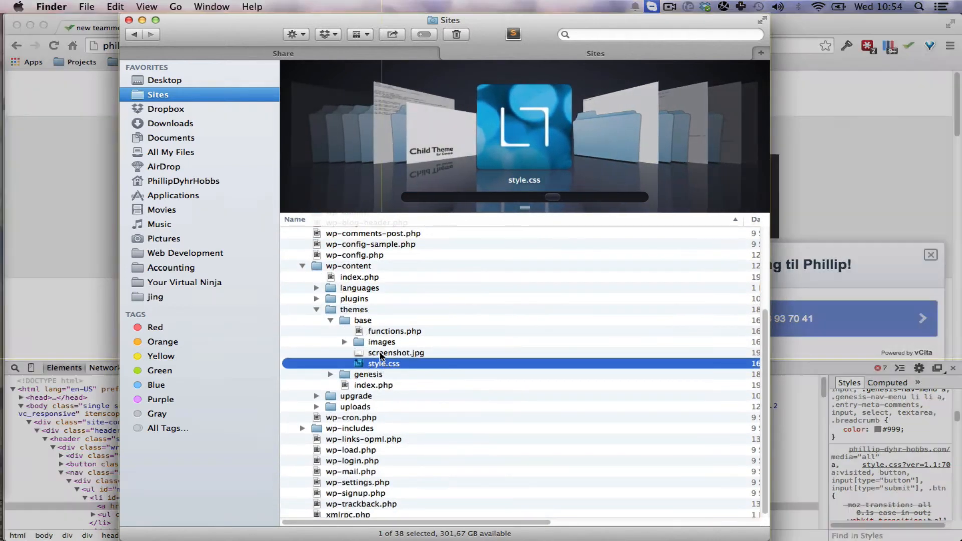
left_click(386, 344)
left_click(135, 530)
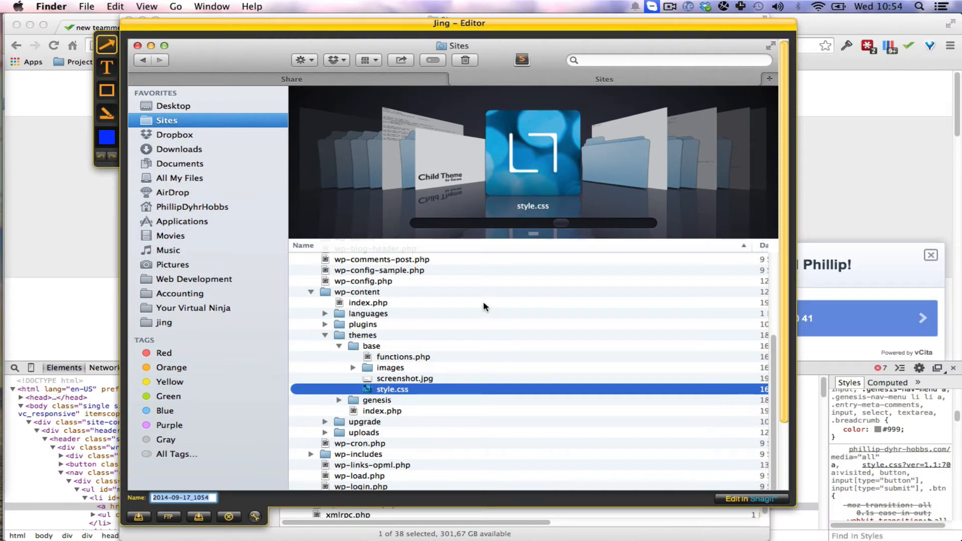
left_click_drag(490, 303, 435, 376)
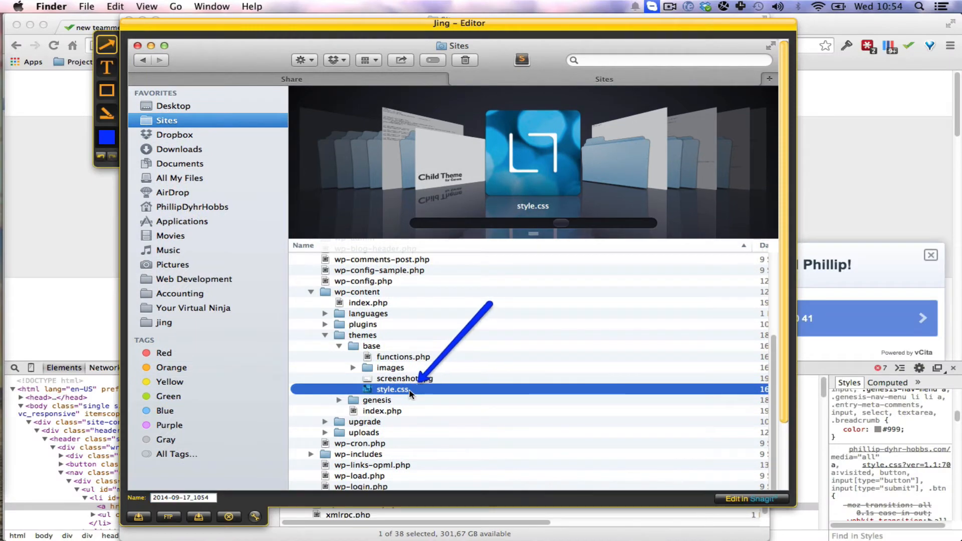
left_click(199, 516)
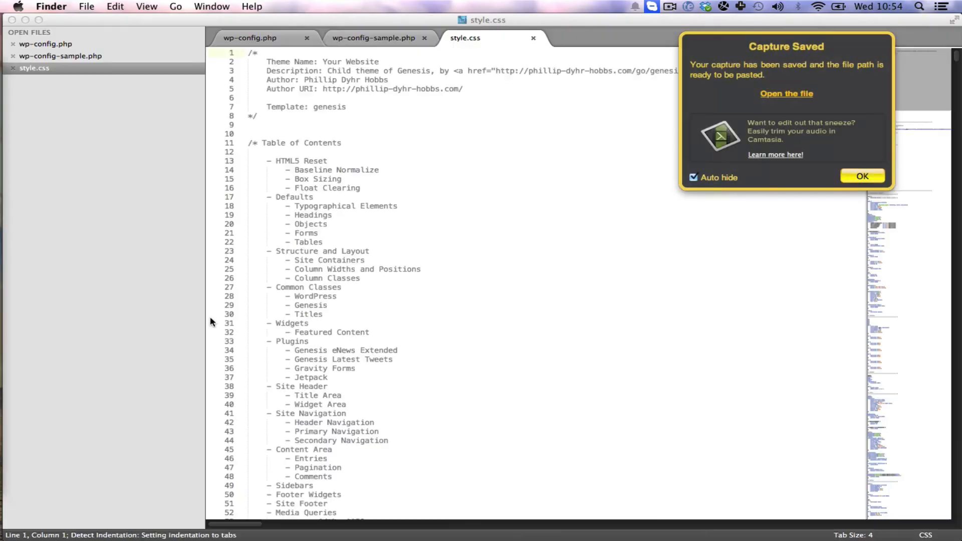
Select the img rule on lines 282 to 285 of style.css in Sublime Text 2.
scroll(333, 186, "down", 20)
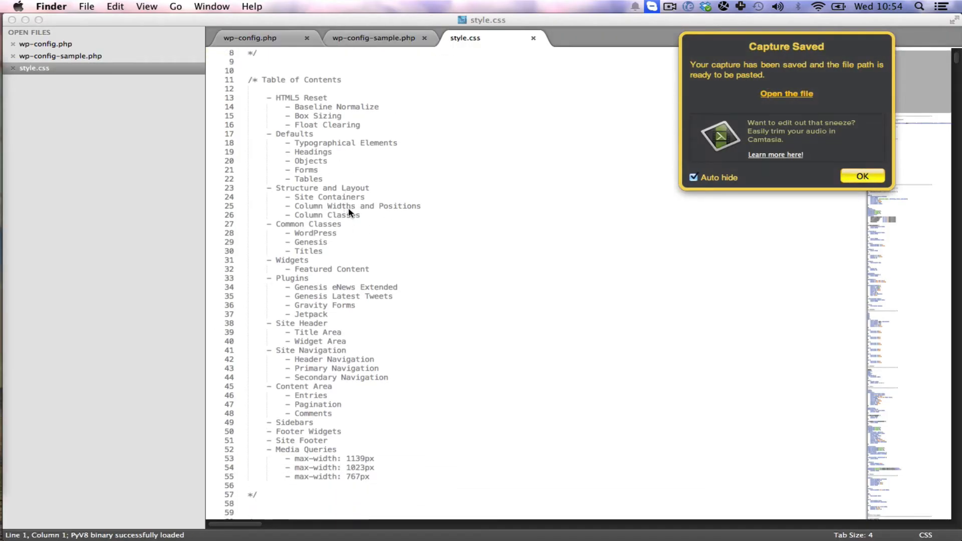
scroll(358, 244, "down", 3)
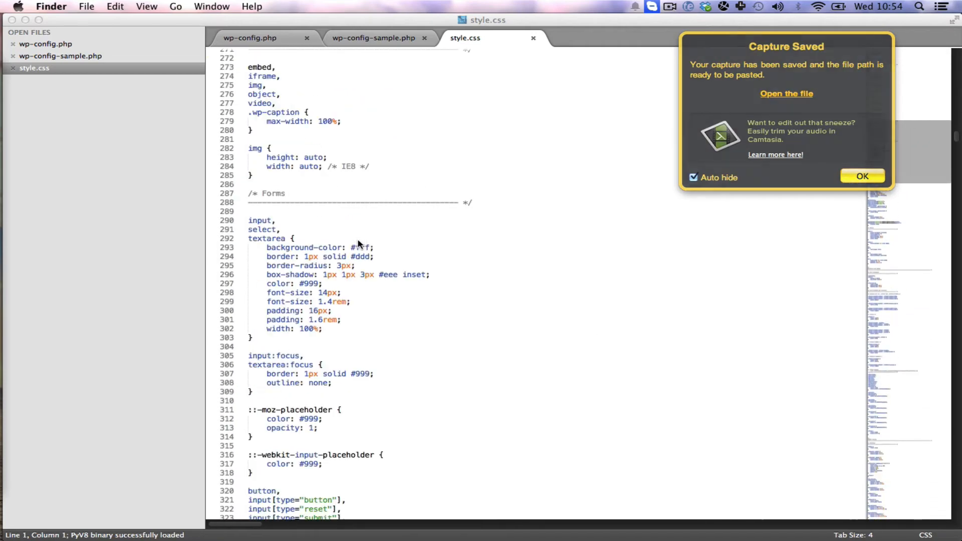
left_click(248, 148)
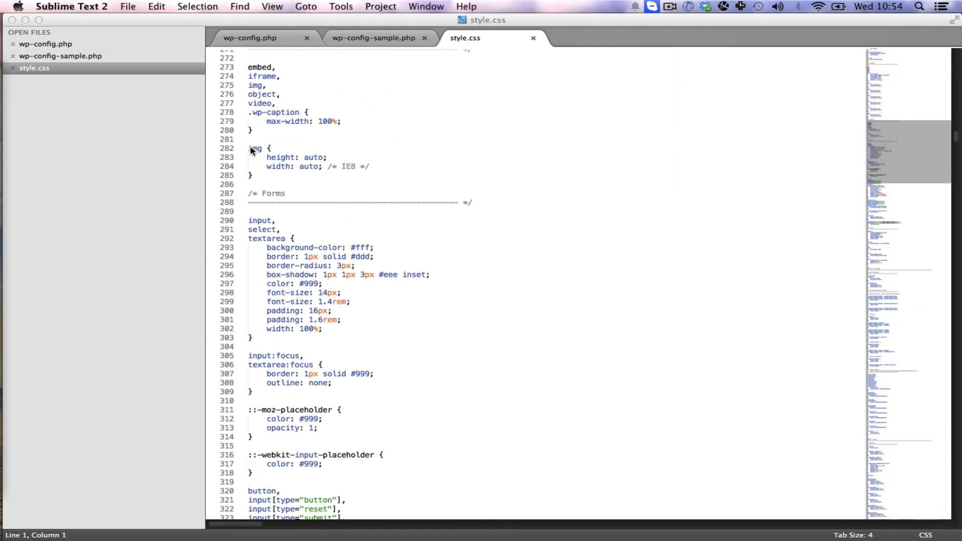
left_click_drag(248, 149, 274, 177)
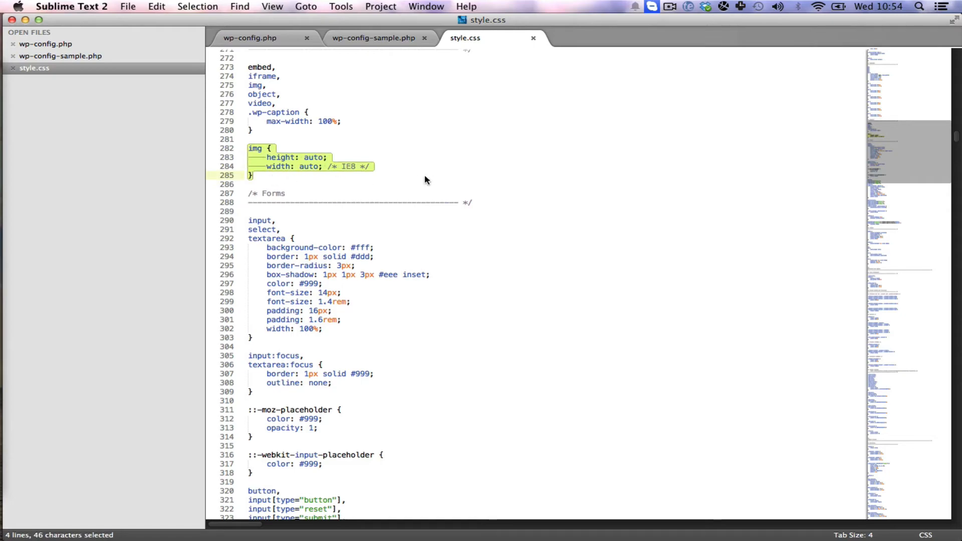
Capture the Sublime Text 2 window with Jing and draw an arrow pointing at the selected img rule.
key("shift+super+1")
left_click(441, 164)
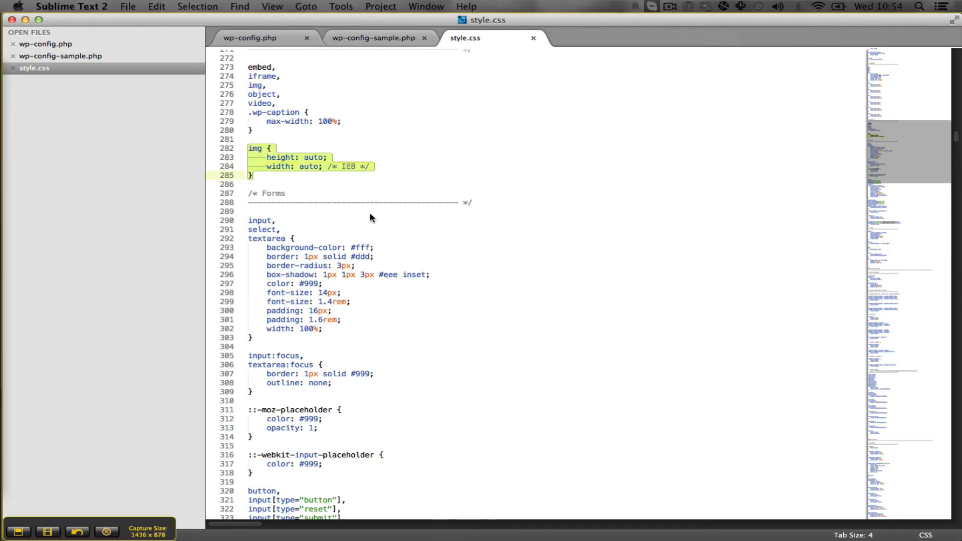
left_click(20, 531)
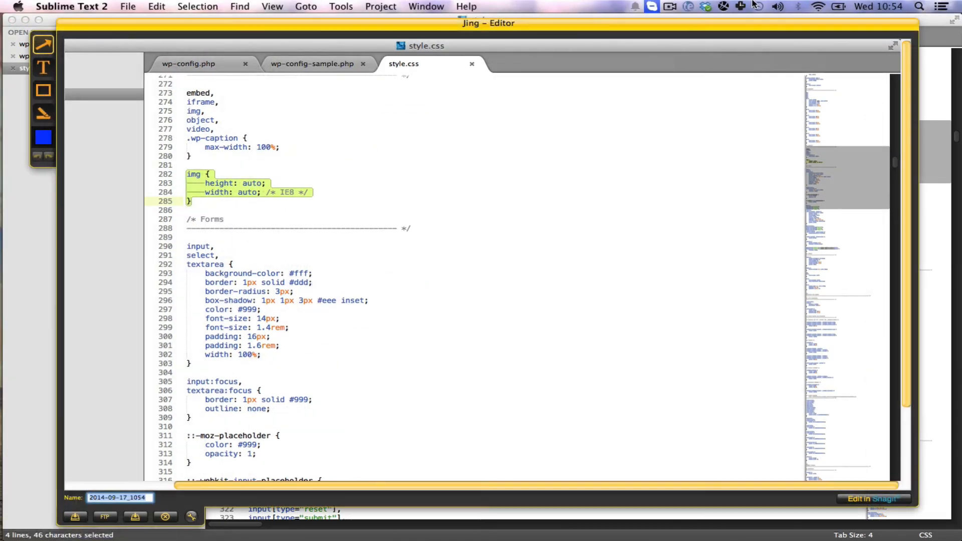
left_click_drag(546, 134, 371, 175)
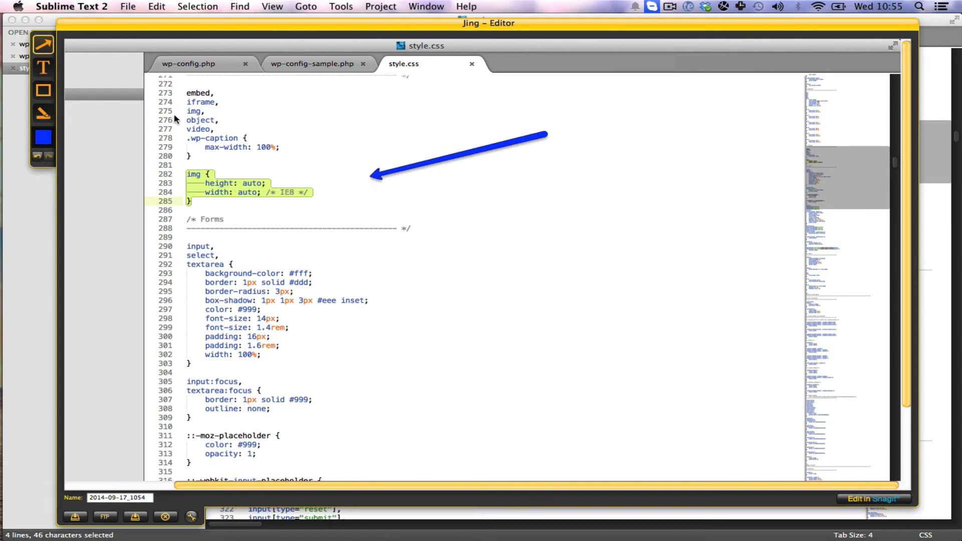
Add a text callout reading "added this" at the arrow's tail and save the capture.
left_click(54, 69)
left_click_drag(454, 125, 644, 178)
type("ad")
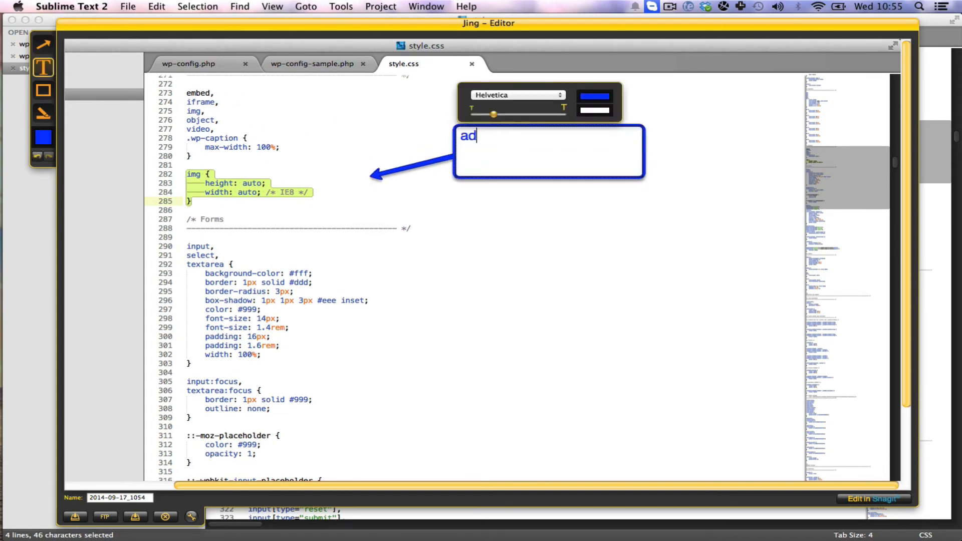
type("ded thsi")
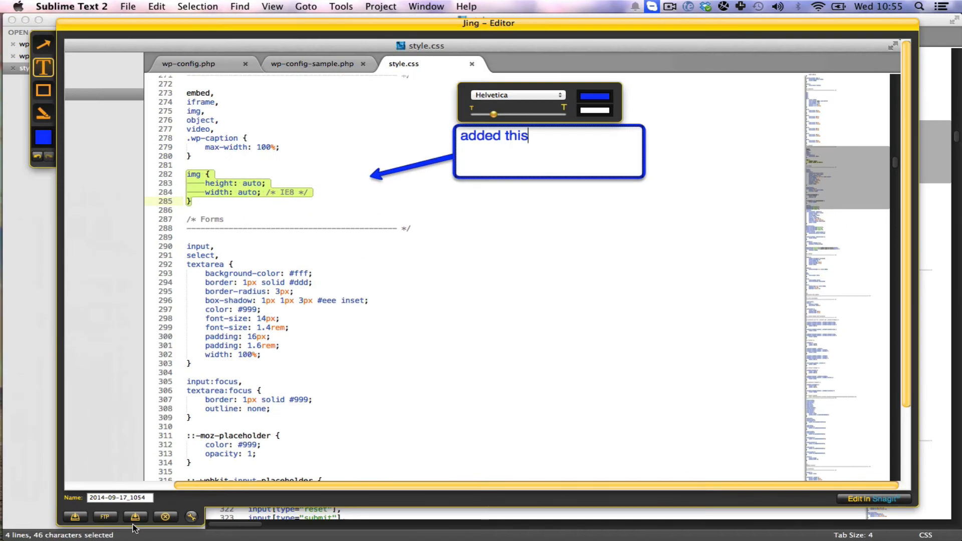
left_click(136, 518)
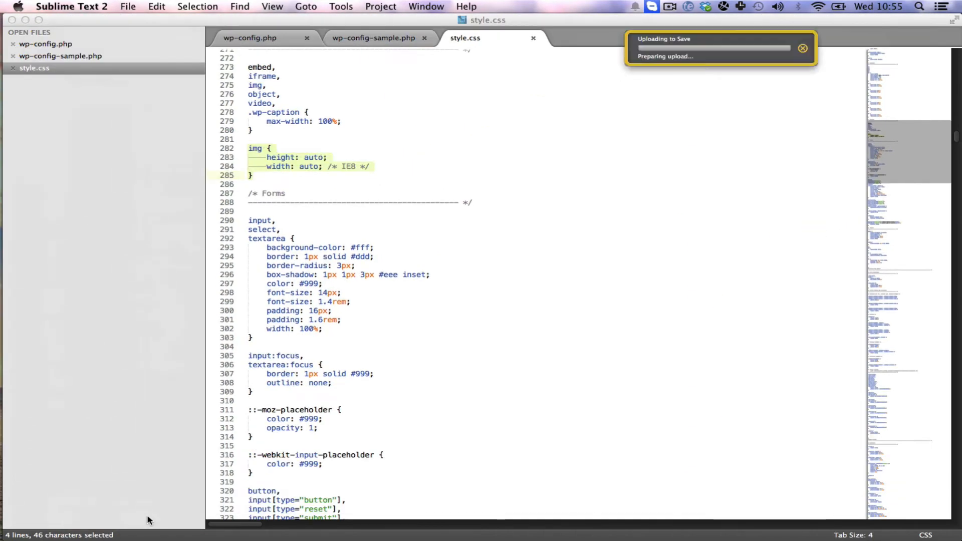
Close style.css, wp-config-sample.php and wp-config.php, discarding the unsaved changes.
key("super+w")
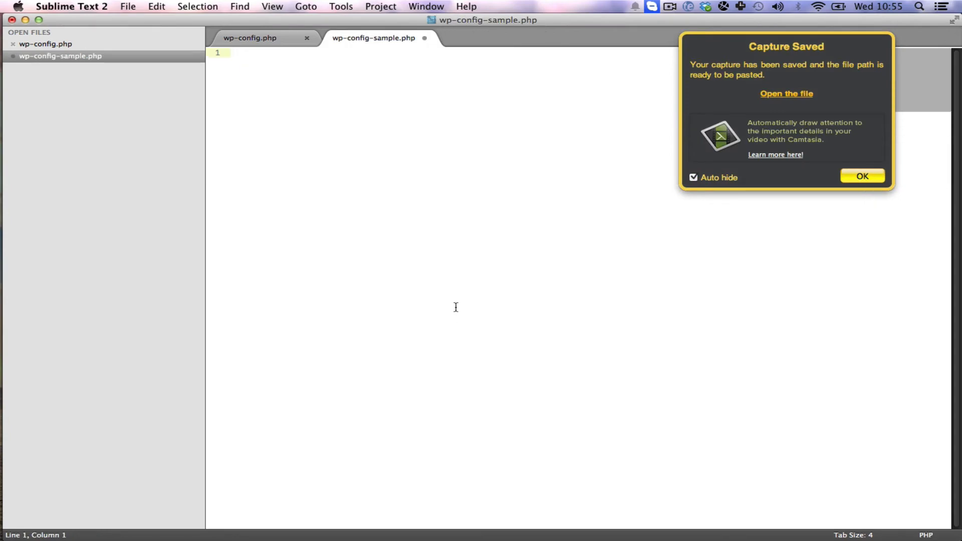
key("super+w")
left_click(450, 201)
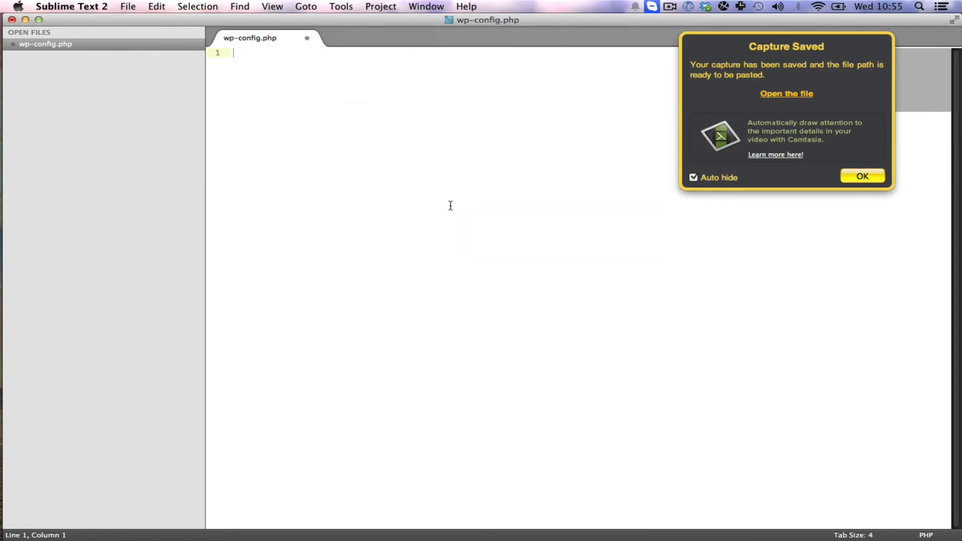
key("super+w")
left_click(453, 205)
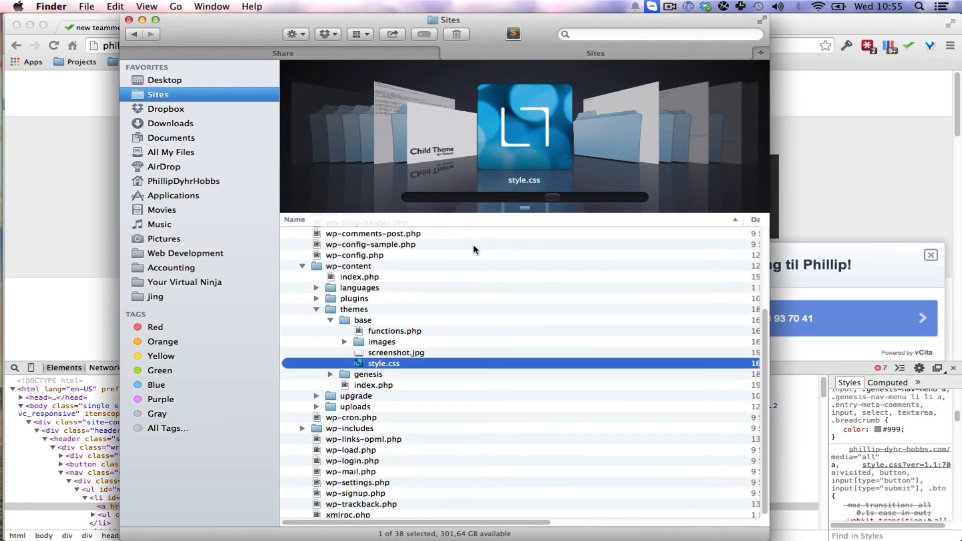
Close both Finder tabs and the inspected web page's tab in Chrome to return to the Wrike task.
left_click(496, 266)
key("super+w")
key("super+w")
left_click(321, 269)
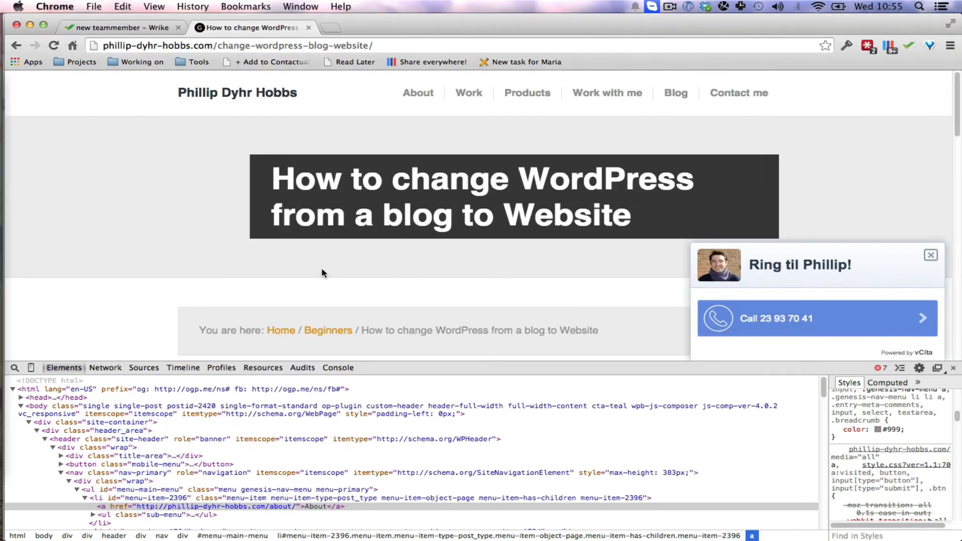
key("super+w")
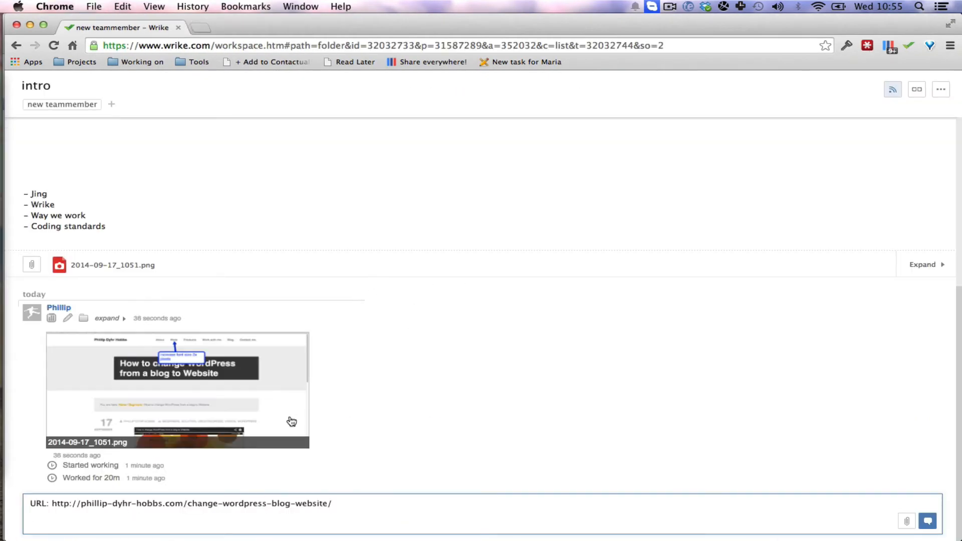
Attach the captures 2014-09-17_1054-1.png, 2014-09-17_1054-2.png and 2014-09-17_1054.png from the Desktop to the comment.
left_click(907, 521)
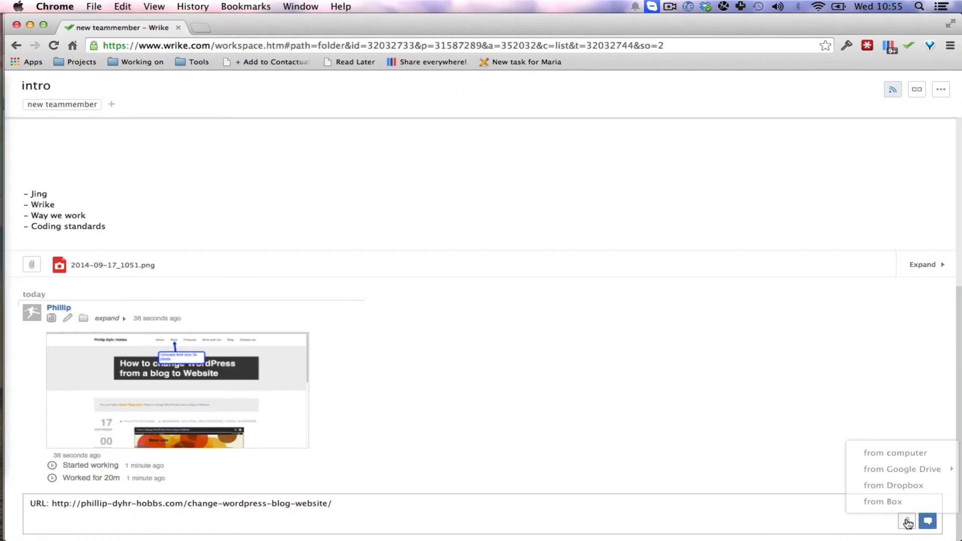
left_click(909, 453)
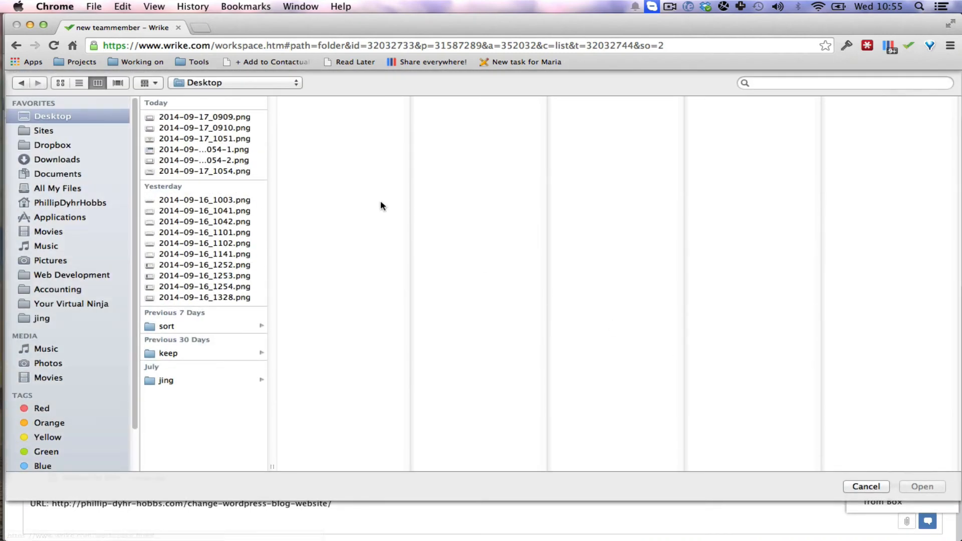
left_click(227, 150)
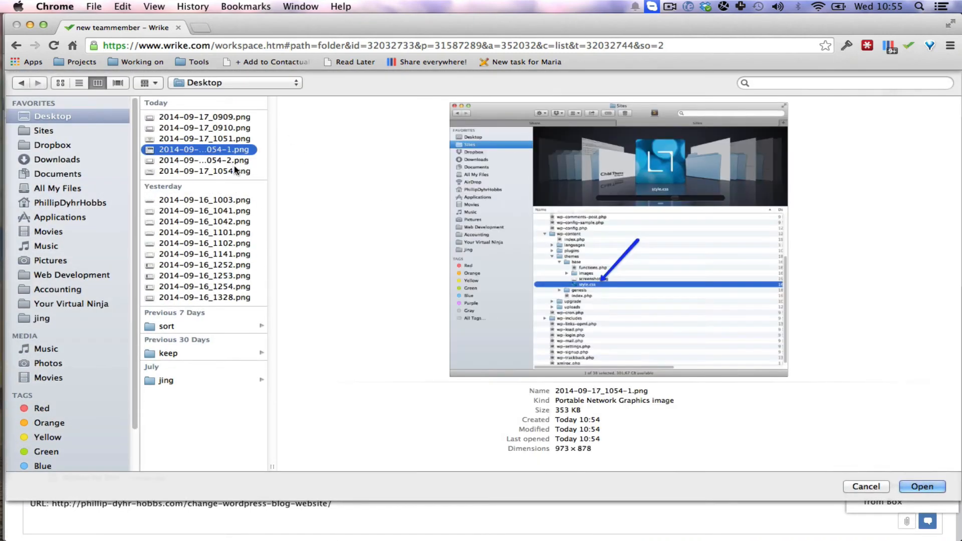
left_click(238, 171, "shift")
key("Return")
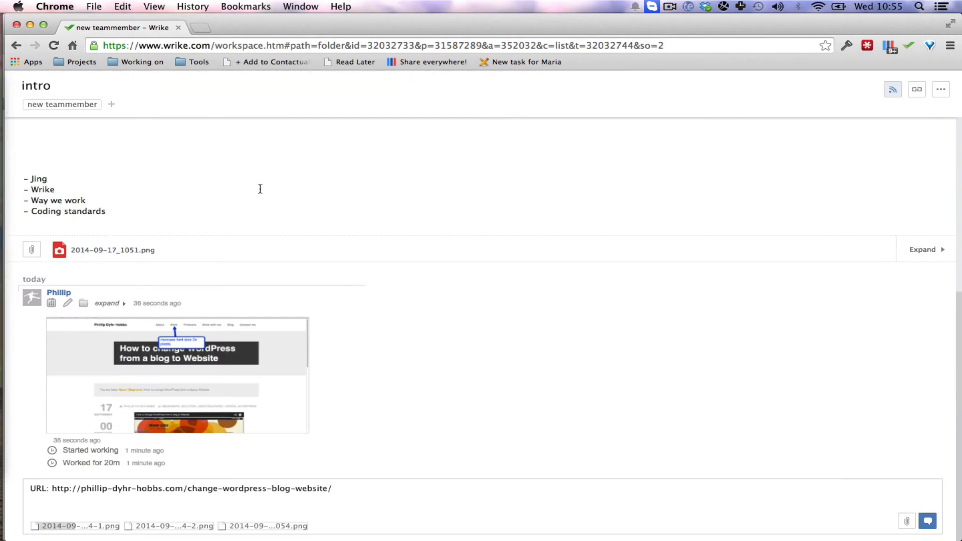
Add "Summary:" and "I did this, it works but maybe we should do this." below the URL and post the comment.
left_click(224, 504)
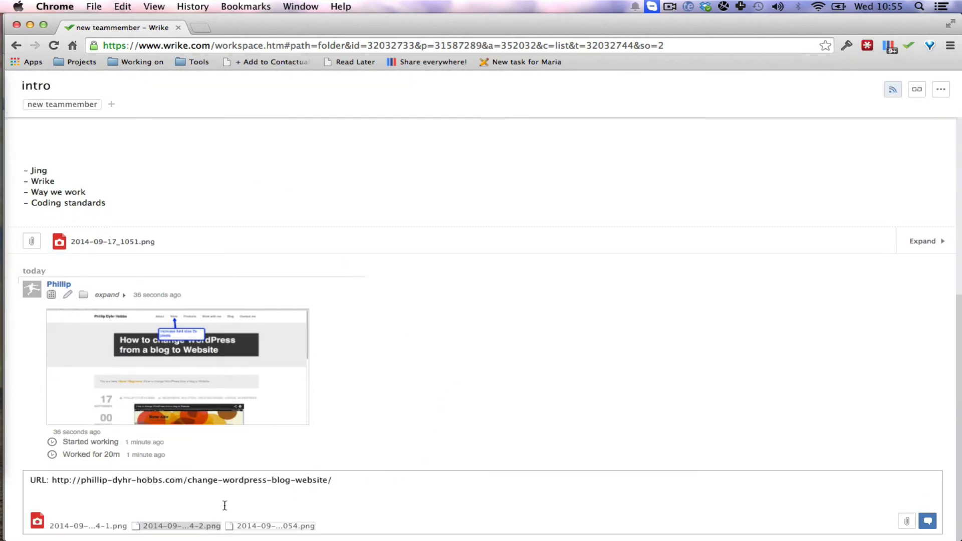
type("Summ")
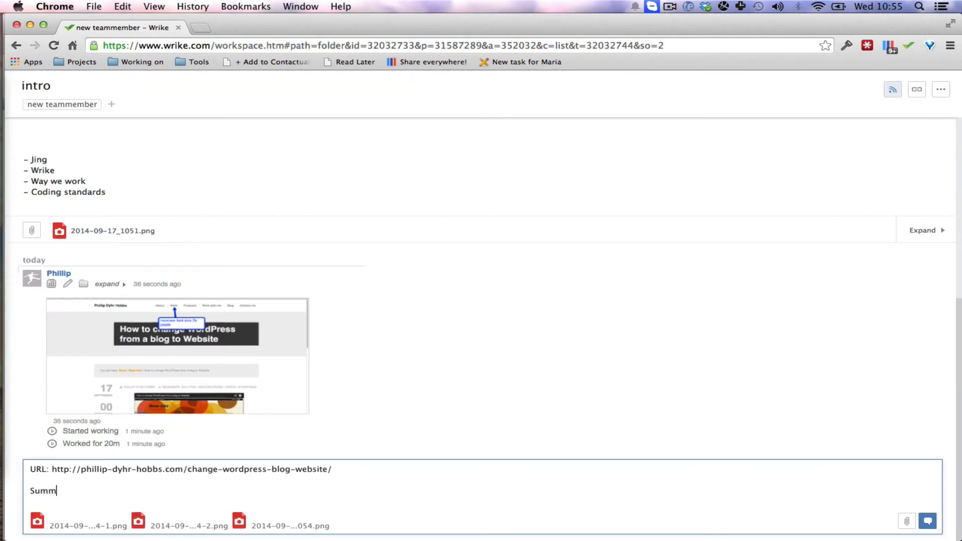
type("ary:")
key("Return")
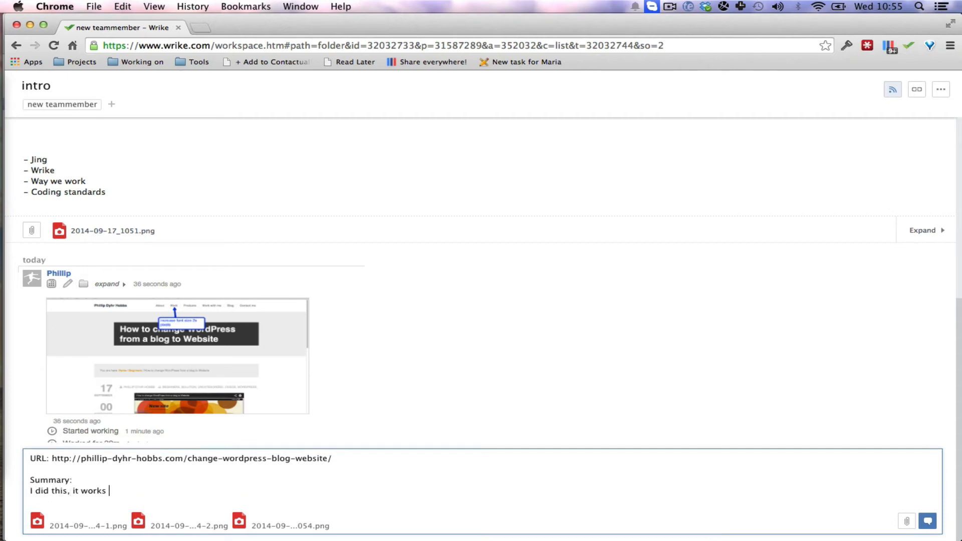
type("aybe we should do th")
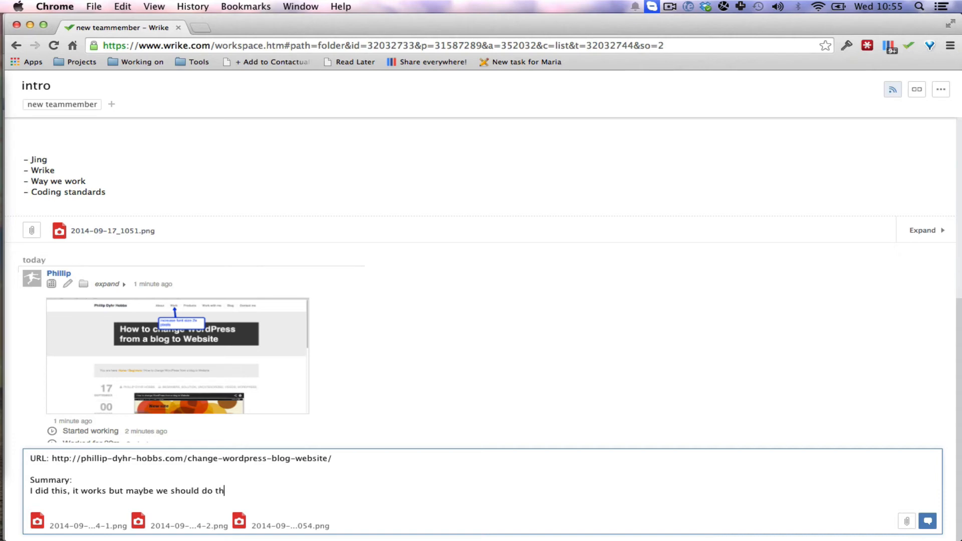
key("Return")
key("Return")
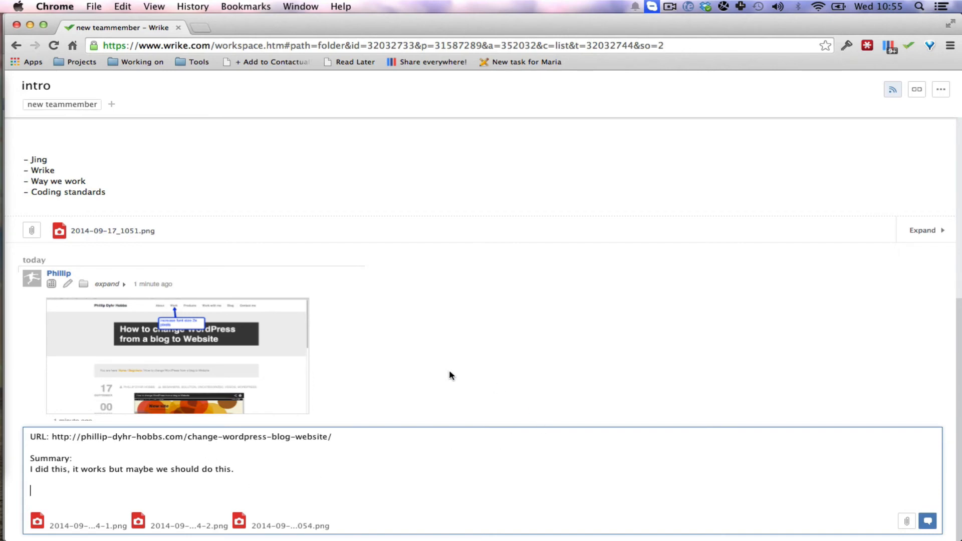
left_click(928, 522)
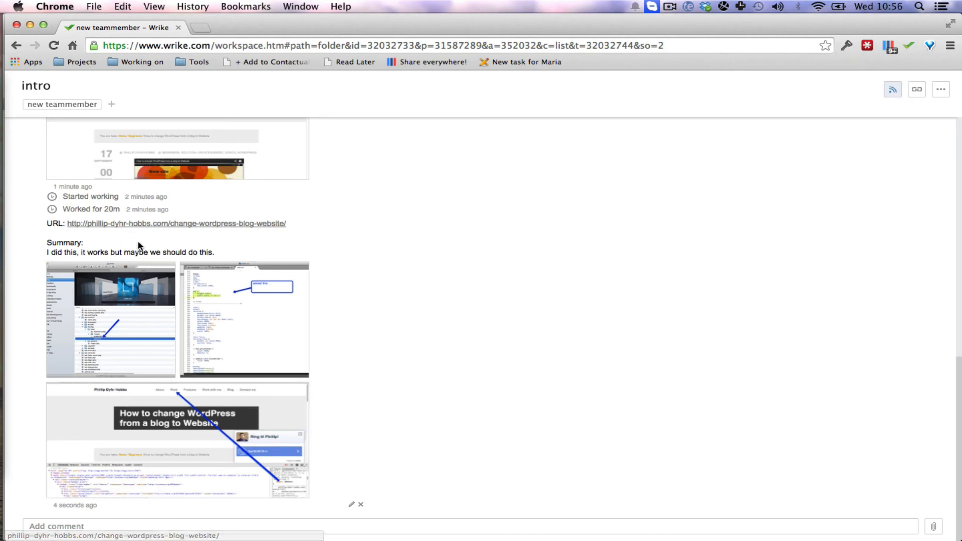
Review the posted comment, the attached captures and the login info section of the intro task.
scroll(140, 249, "up", 2)
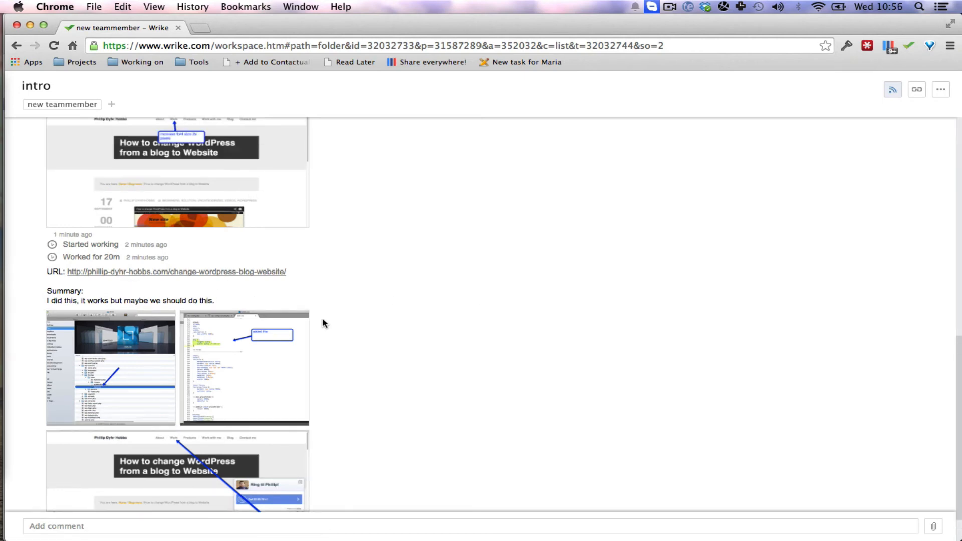
scroll(341, 336, "up", 4)
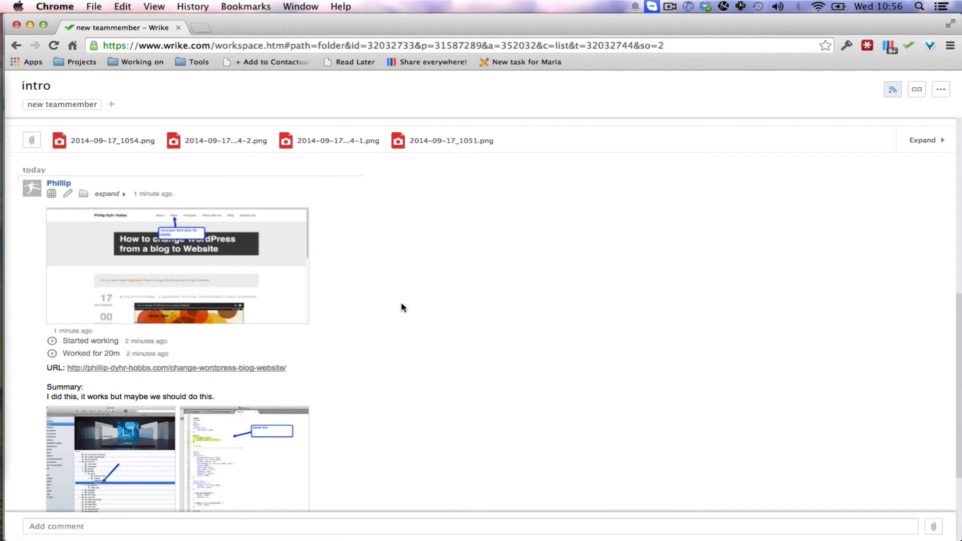
scroll(402, 307, "up", 15)
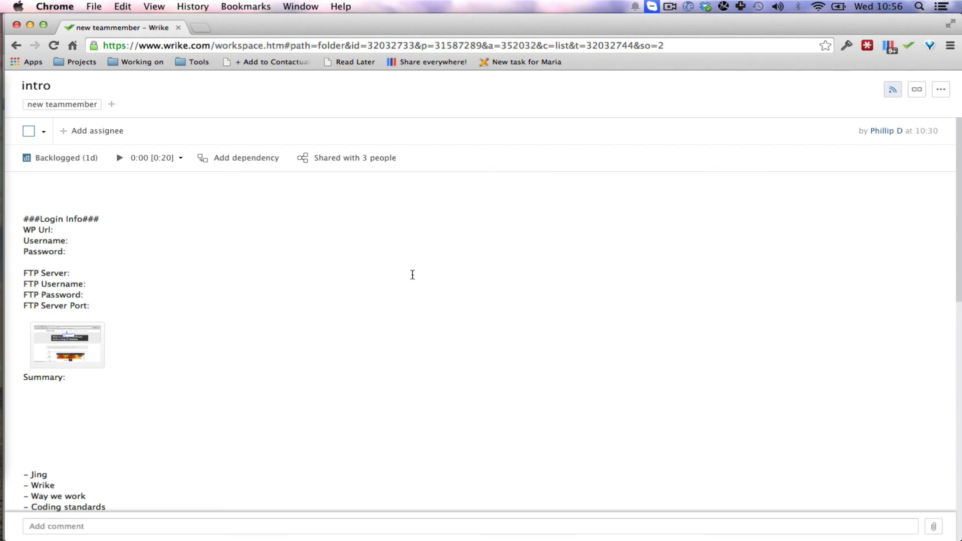
scroll(366, 263, "down", 15)
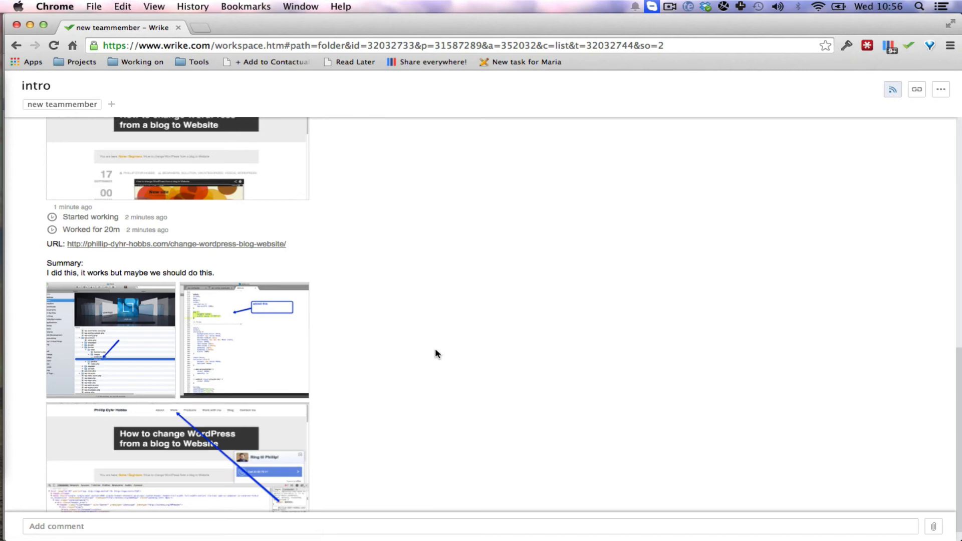
Point out the "Way we work" topic in the list within the task description.
scroll(377, 328, "up", 10)
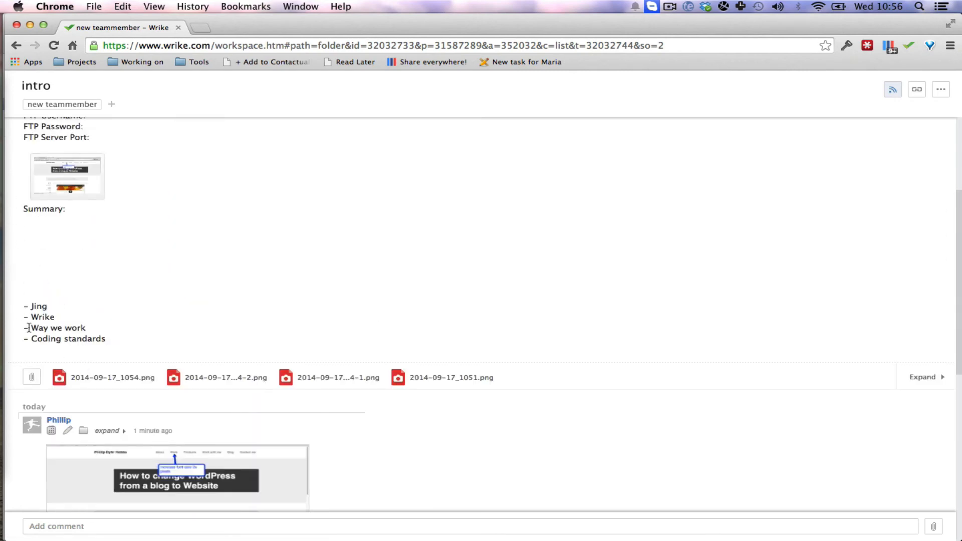
left_click_drag(29, 328, 108, 329)
left_click(358, 308)
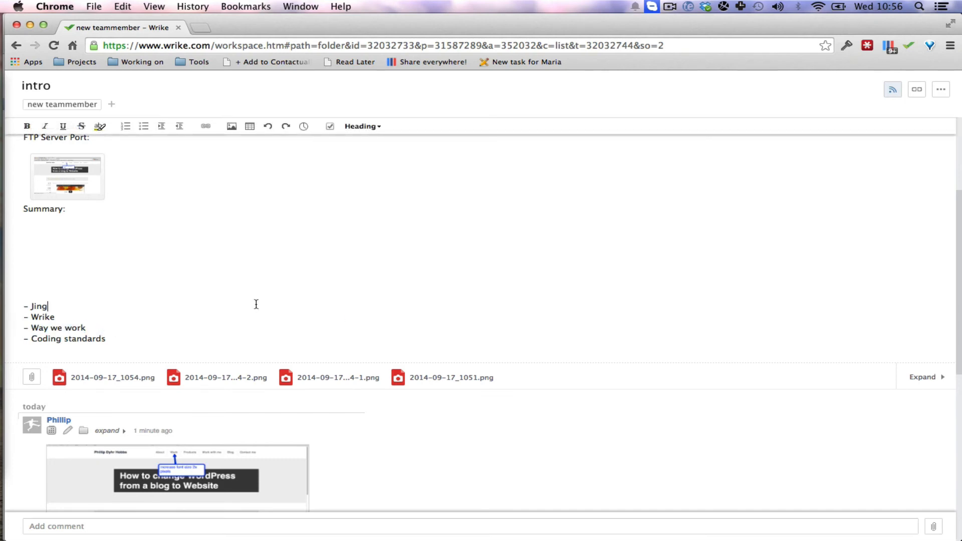
View the capture 2014-09-17_1054-1.png enlarged from the posted comment, and close it.
scroll(176, 299, "down", 5)
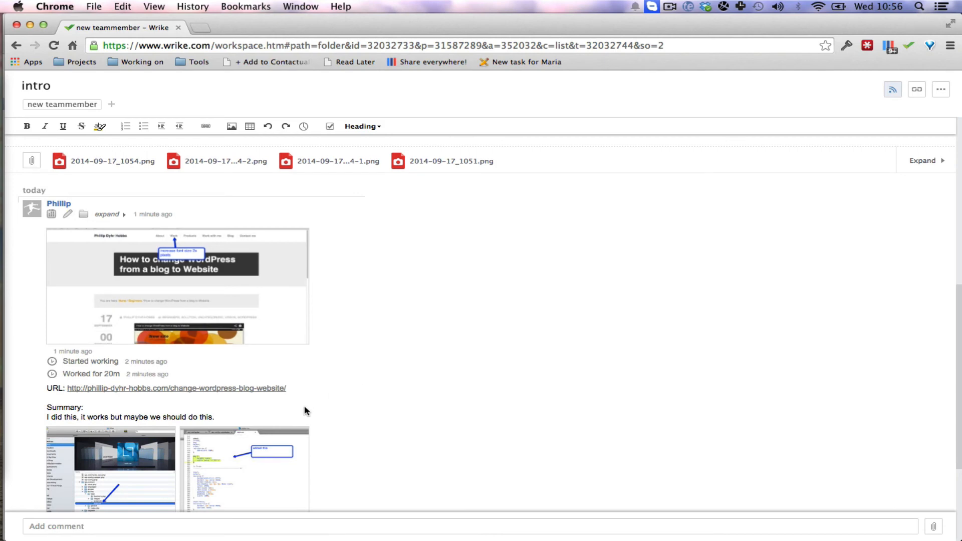
scroll(307, 407, "down", 3)
left_click(93, 357)
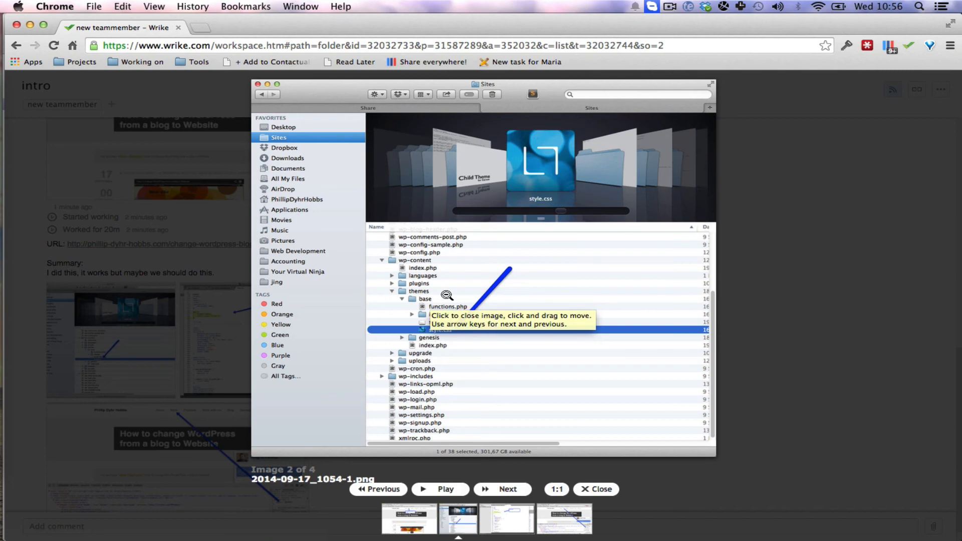
left_click(388, 303)
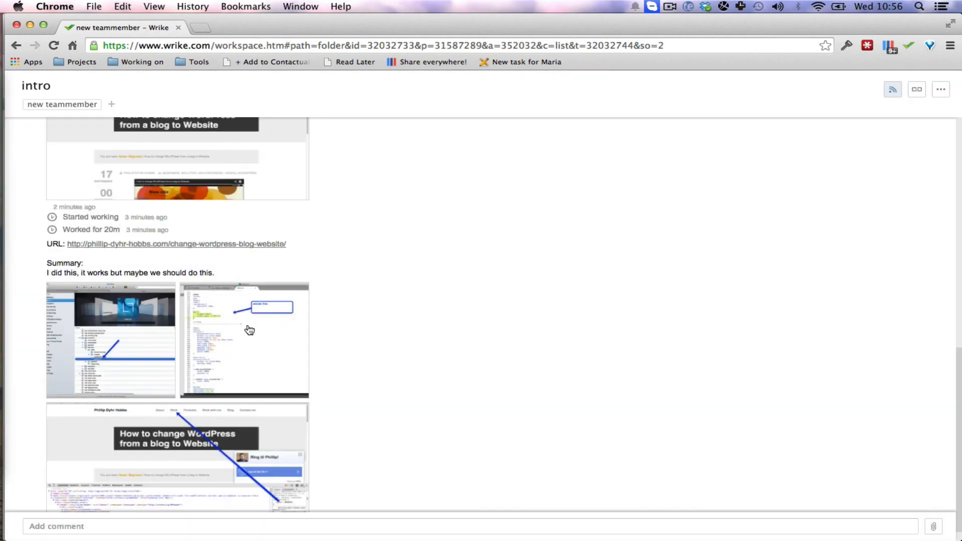
View the captures 2014-09-17_1051.png and 2014-09-17_1054-1.png enlarged one after the other, closing each.
left_click(251, 196)
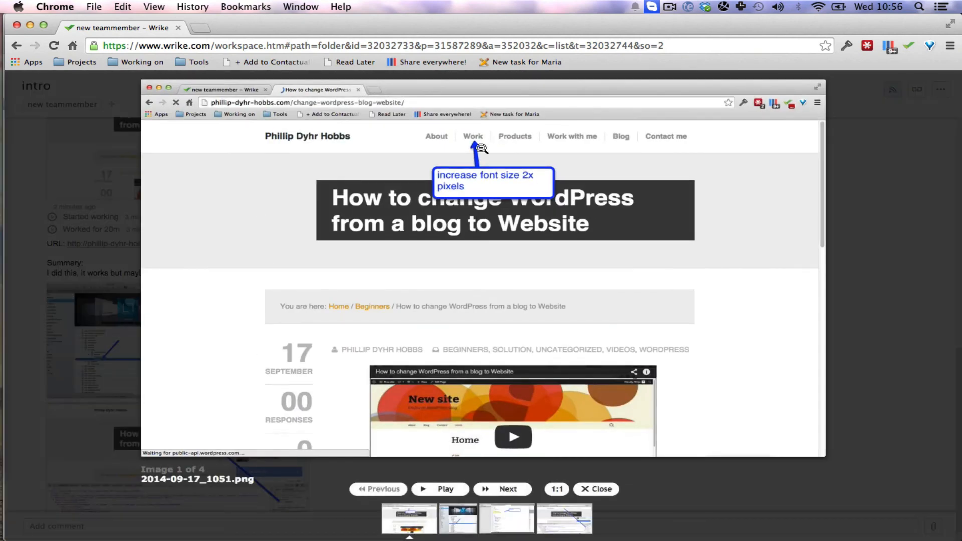
left_click(494, 159)
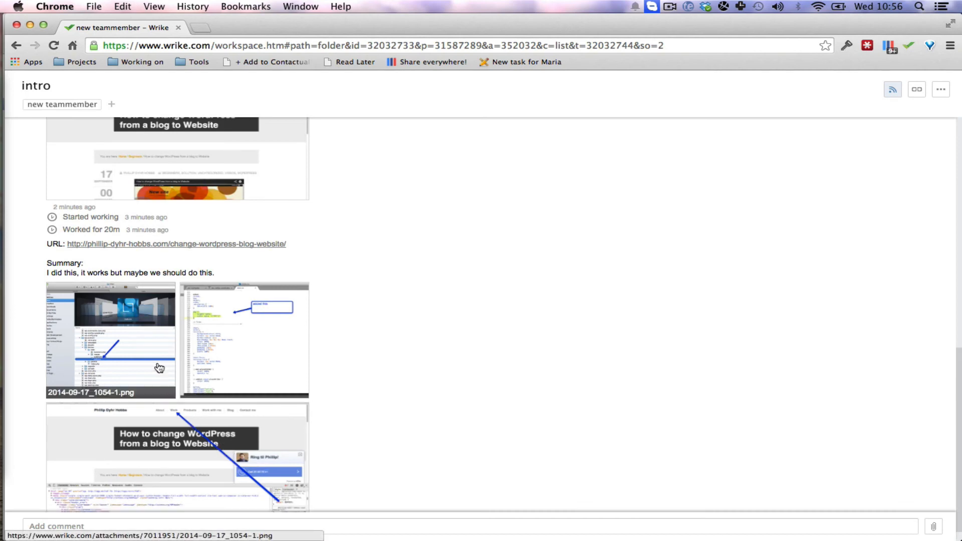
left_click(150, 354)
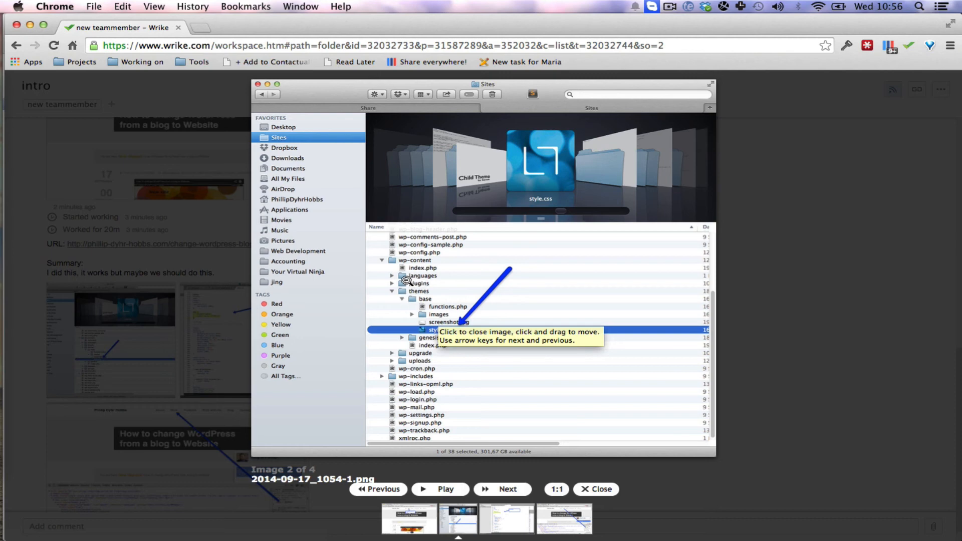
left_click(432, 282)
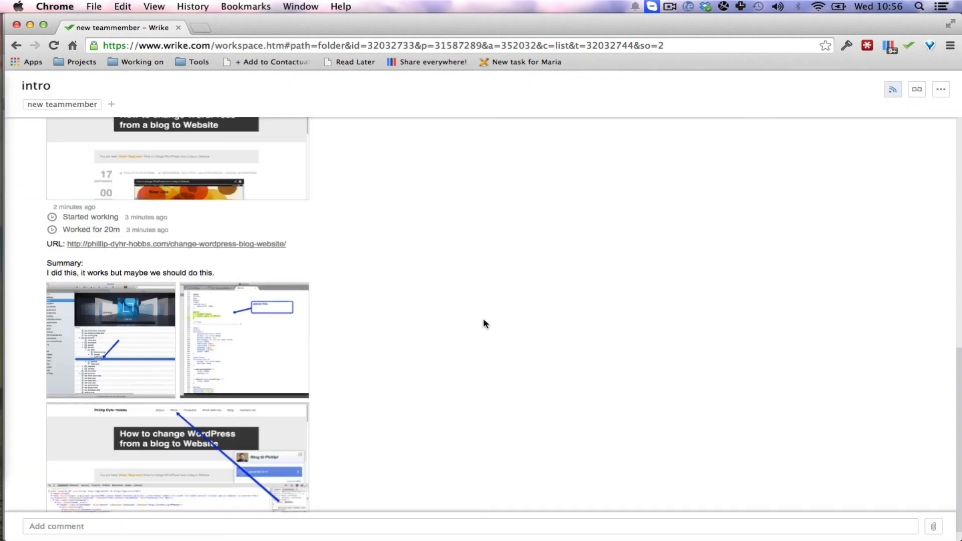
View the code capture 2014-09-17_1054-2.png enlarged from the comment, and close it.
scroll(476, 321, "up", 2)
scroll(474, 323, "up", 2)
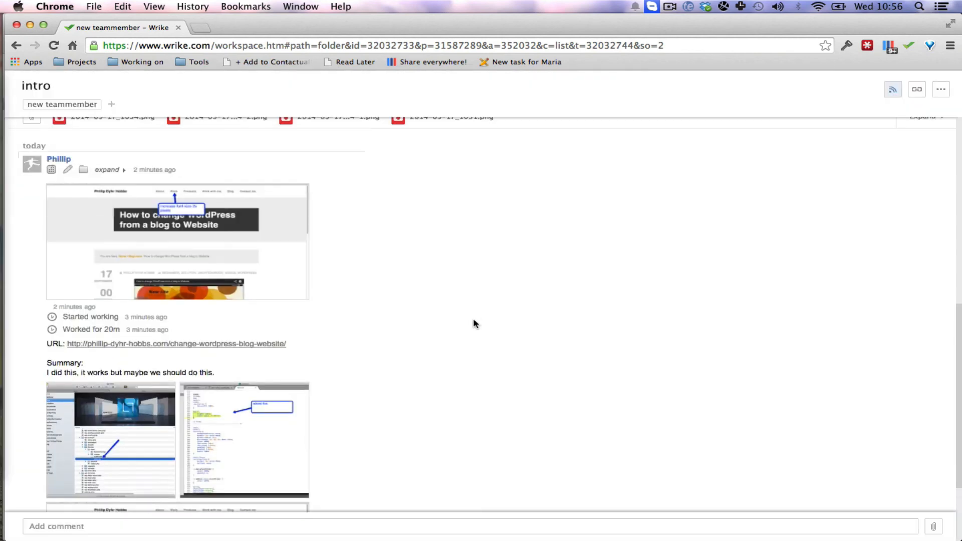
left_click(263, 414)
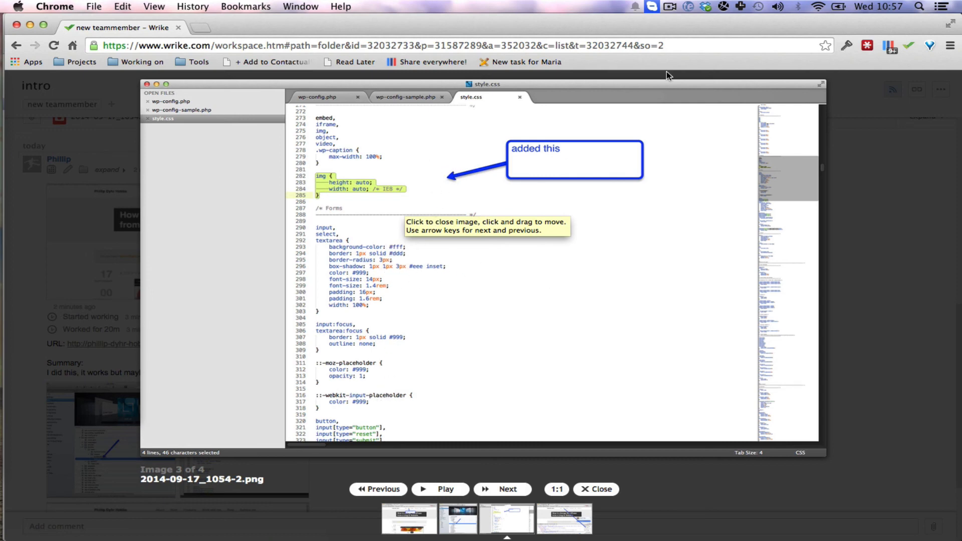
left_click(202, 186)
Review the whole intro task, from the login info and topic list to the comment's time entries, URL, summary and captures.
scroll(376, 276, "down", 3)
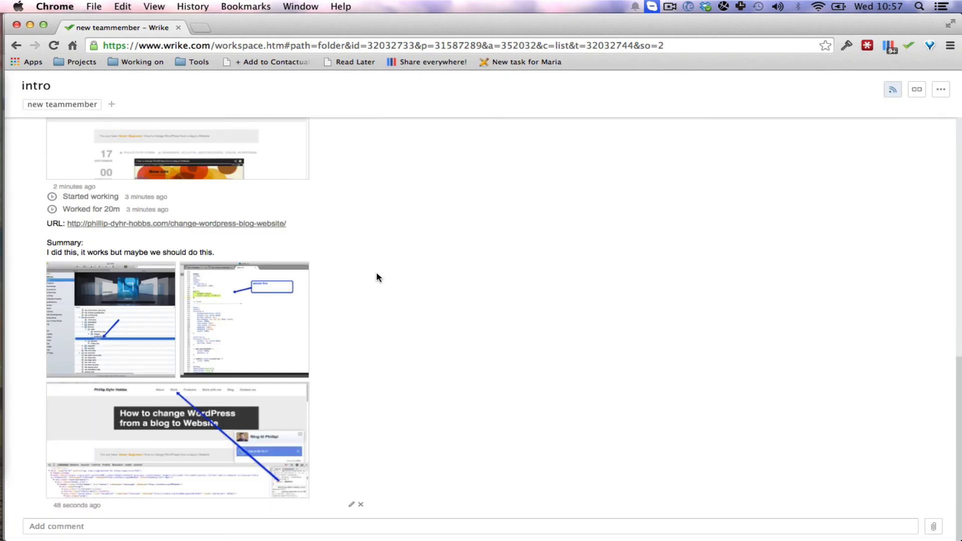
scroll(353, 367, "up", 15)
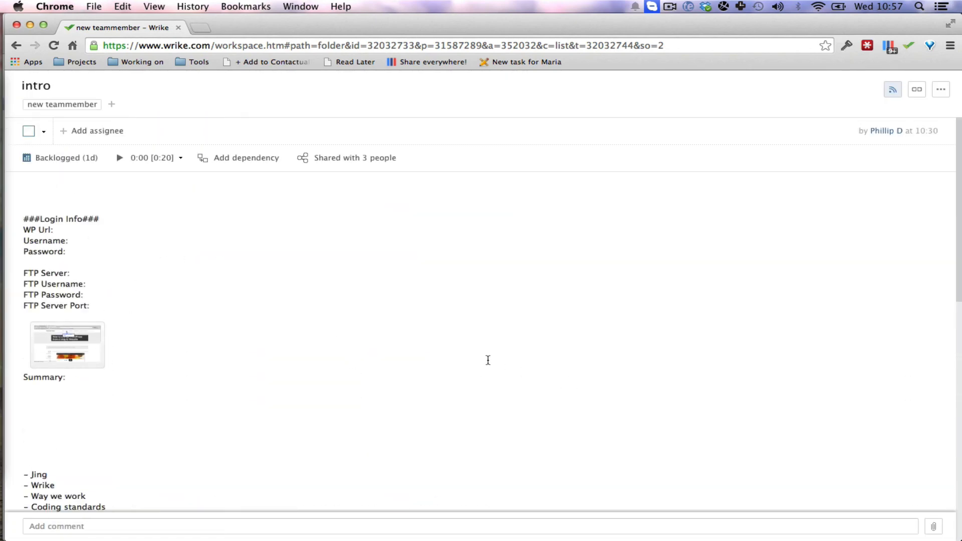
scroll(466, 348, "down", 10)
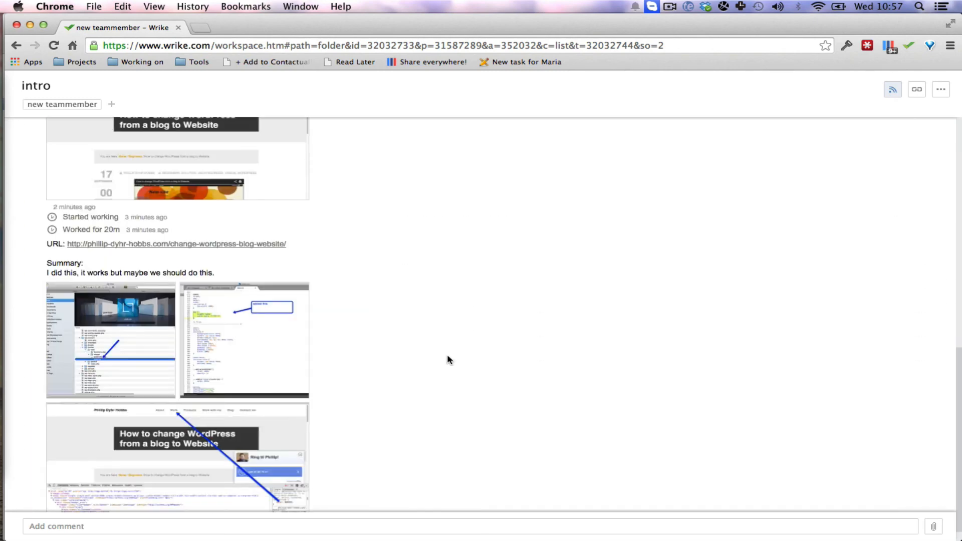
scroll(447, 354, "down", 1)
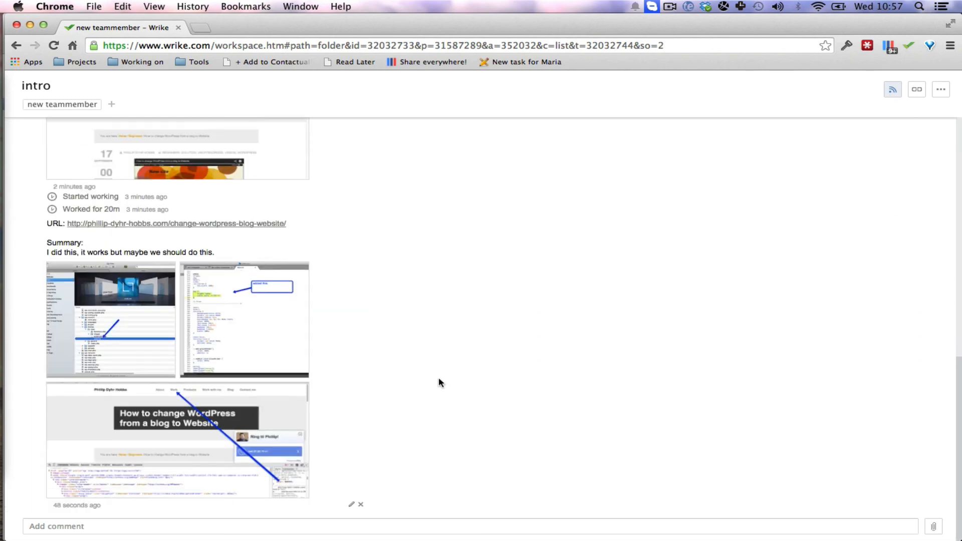
scroll(387, 415, "up", 10)
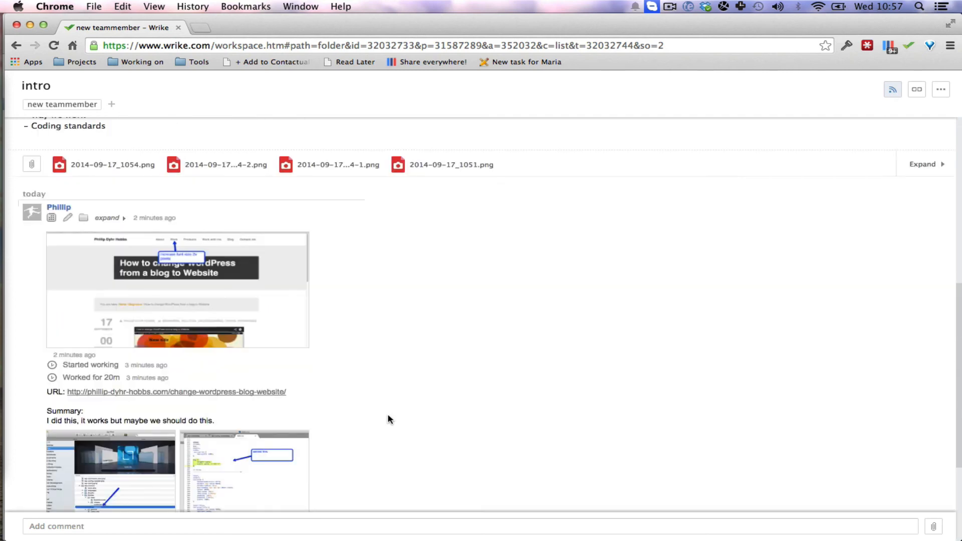
scroll(328, 393, "down", 2)
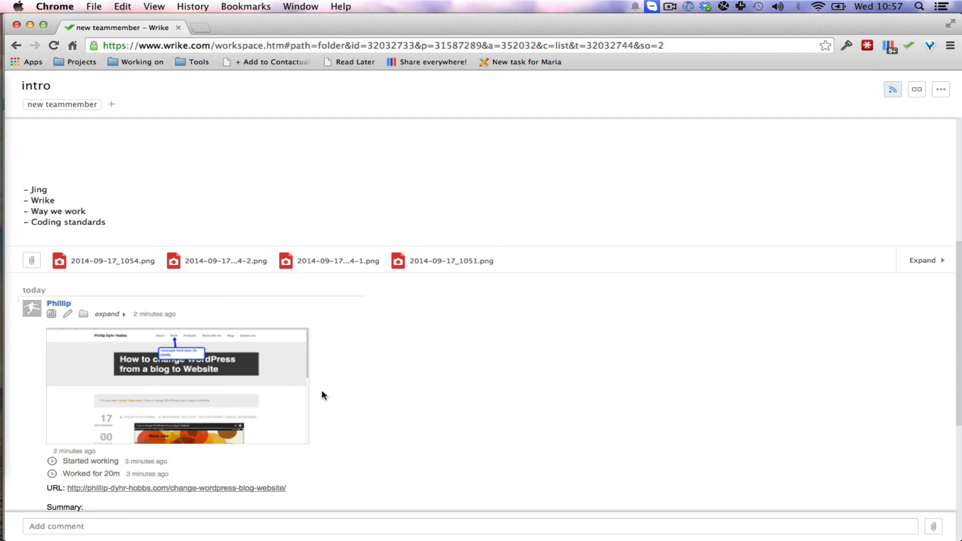
scroll(359, 385, "up", 2)
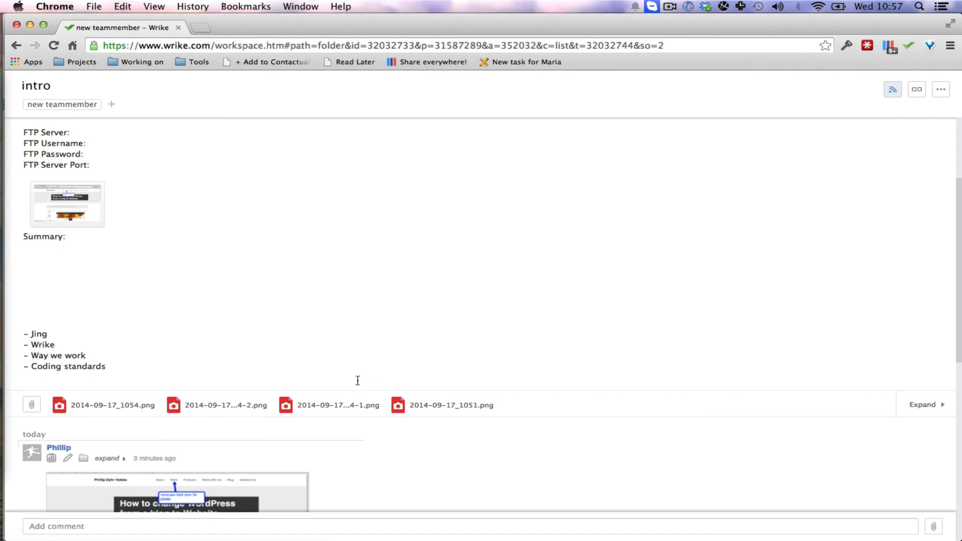
scroll(169, 314, "up", 6)
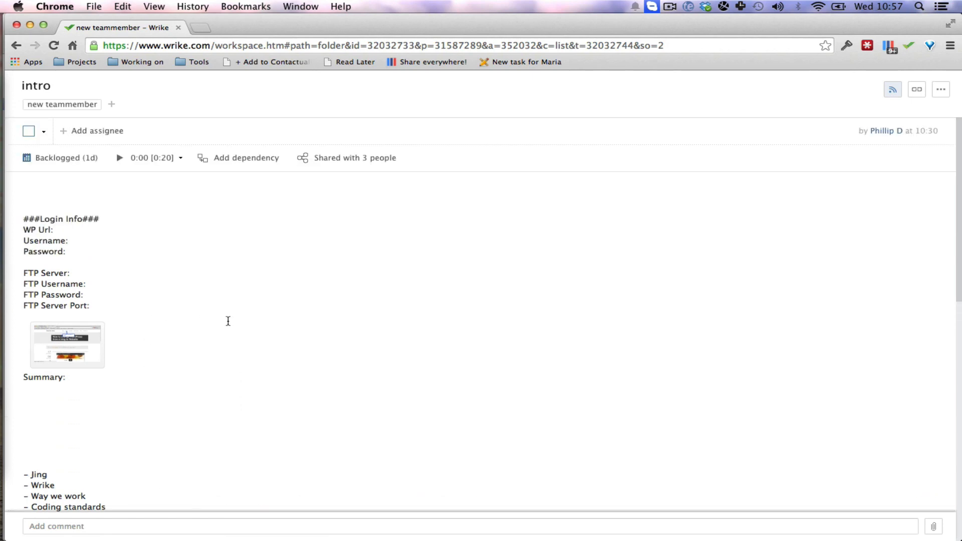
scroll(228, 321, "down", 4)
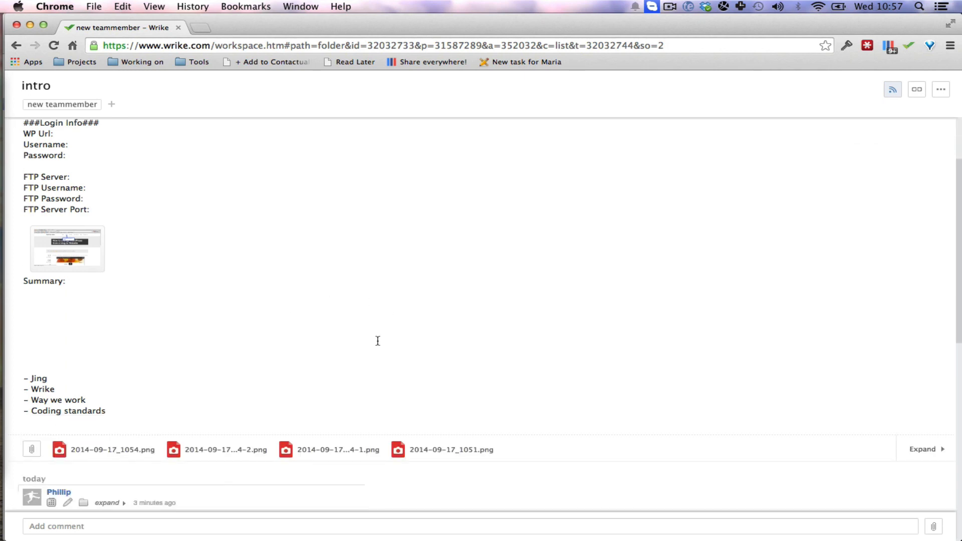
scroll(313, 431, "down", 18)
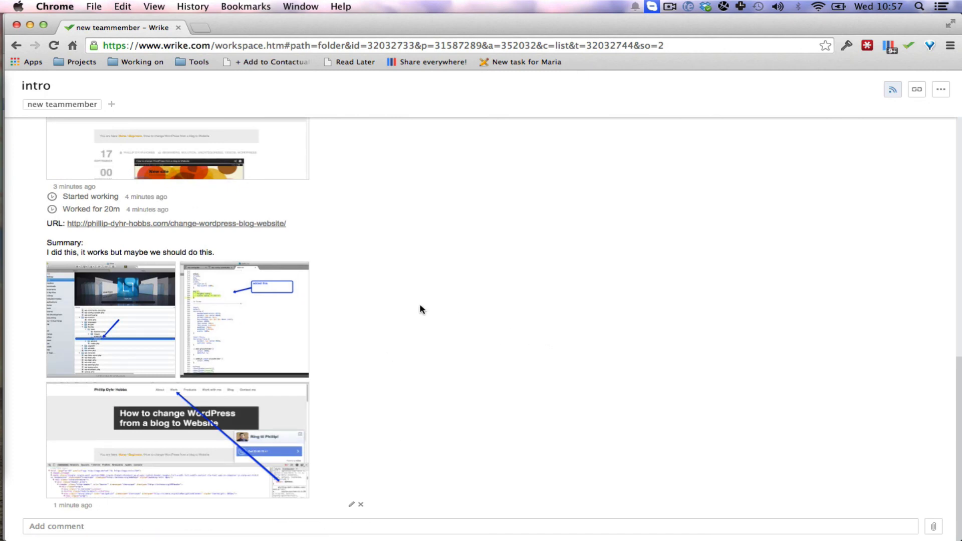
scroll(434, 332, "up", 1)
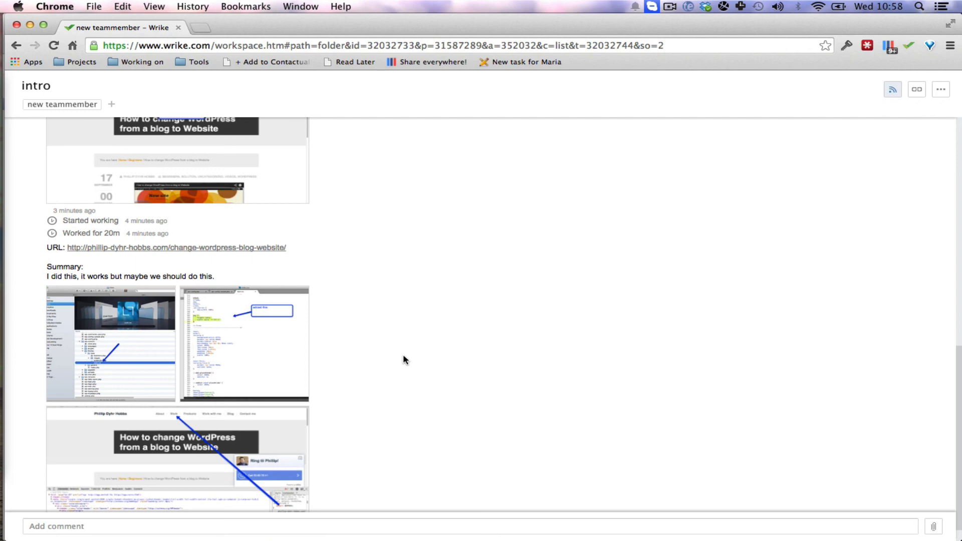
scroll(475, 343, "up", 15)
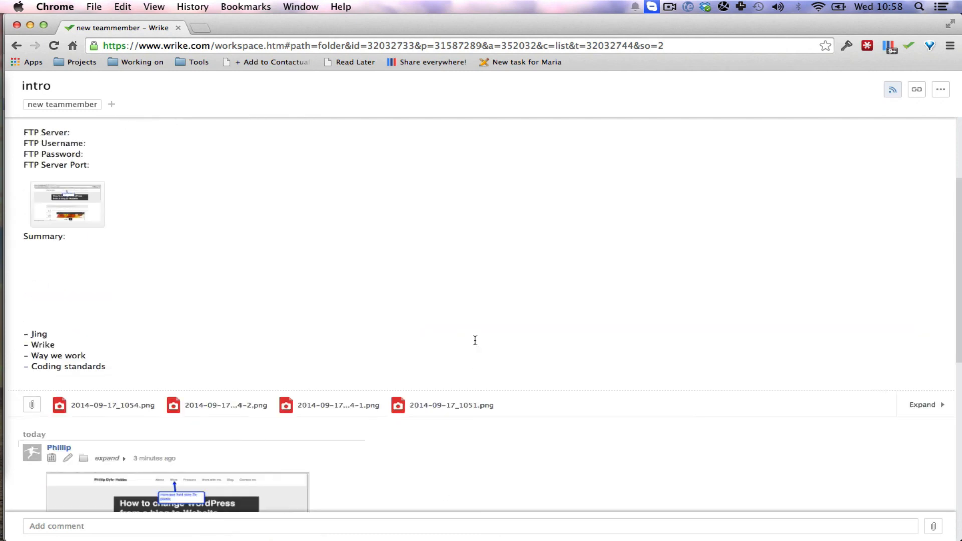